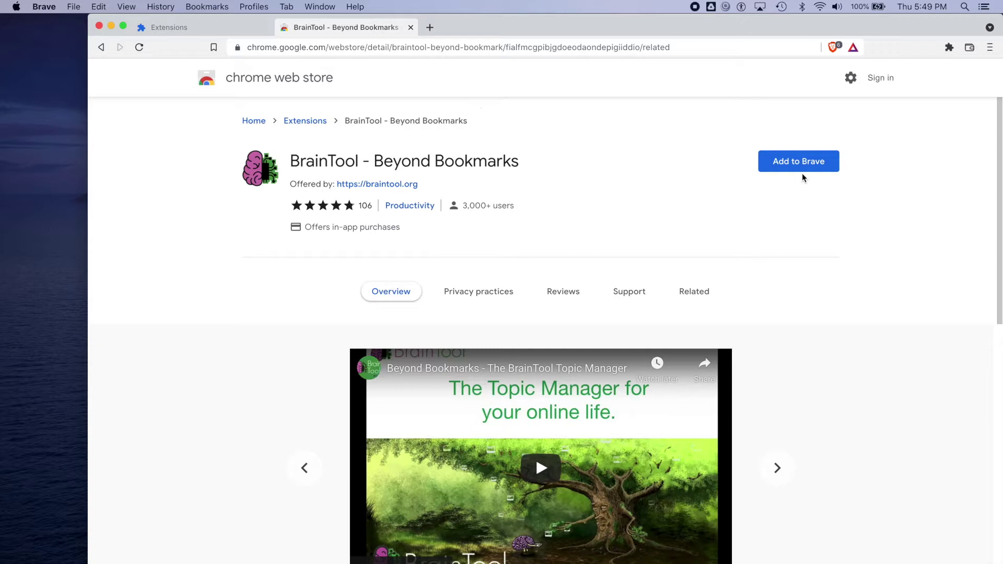
Step: Add the BrainTool - Beyond Bookmarks extension to Brave from its store page, accepting its permissions
{"action": "left_click", "coordinate": [802, 167]}
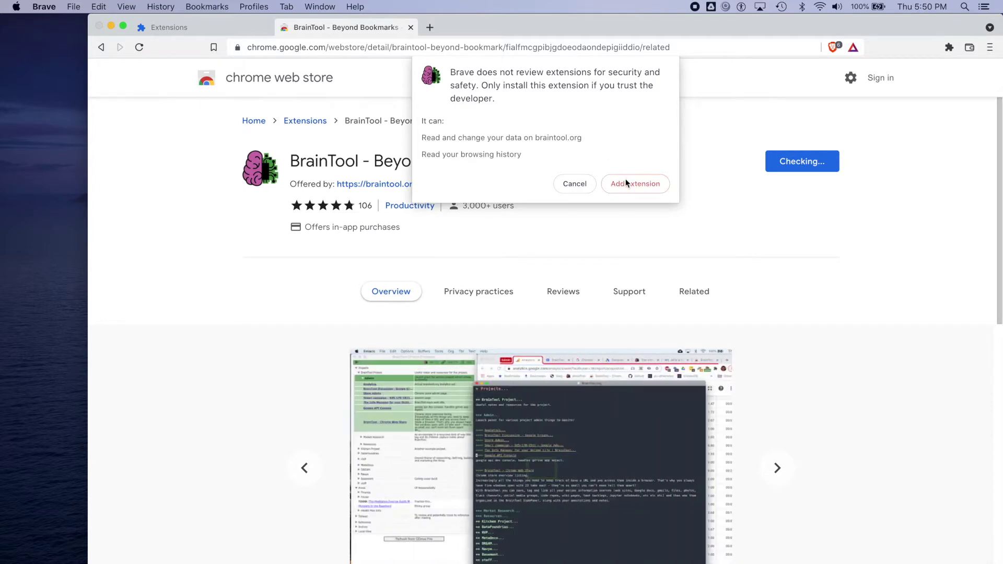
{"action": "left_click", "coordinate": [627, 183]}
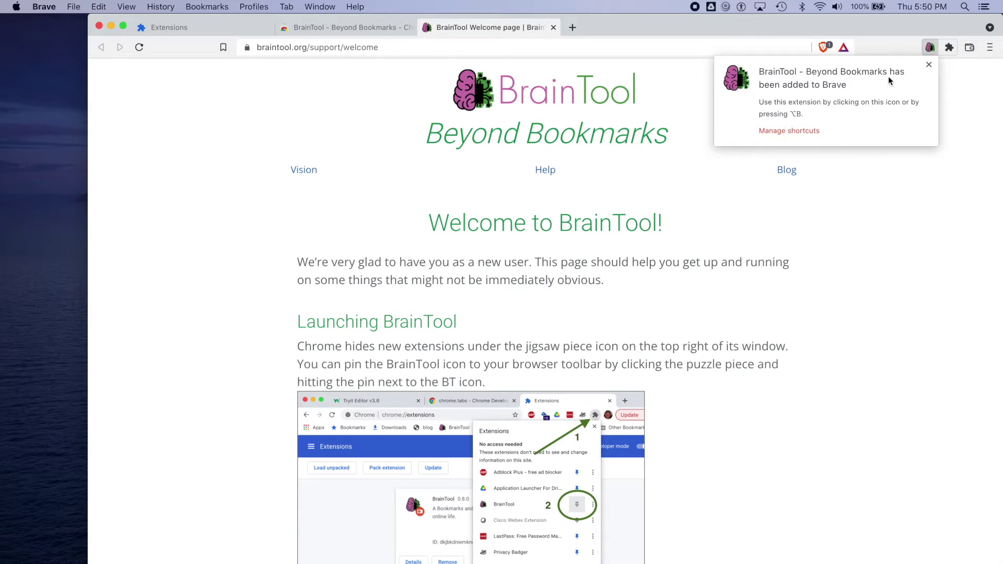
Step: Dismiss the install notice, pin BrainTool to the Brave toolbar, and launch it
{"action": "left_click", "coordinate": [930, 63]}
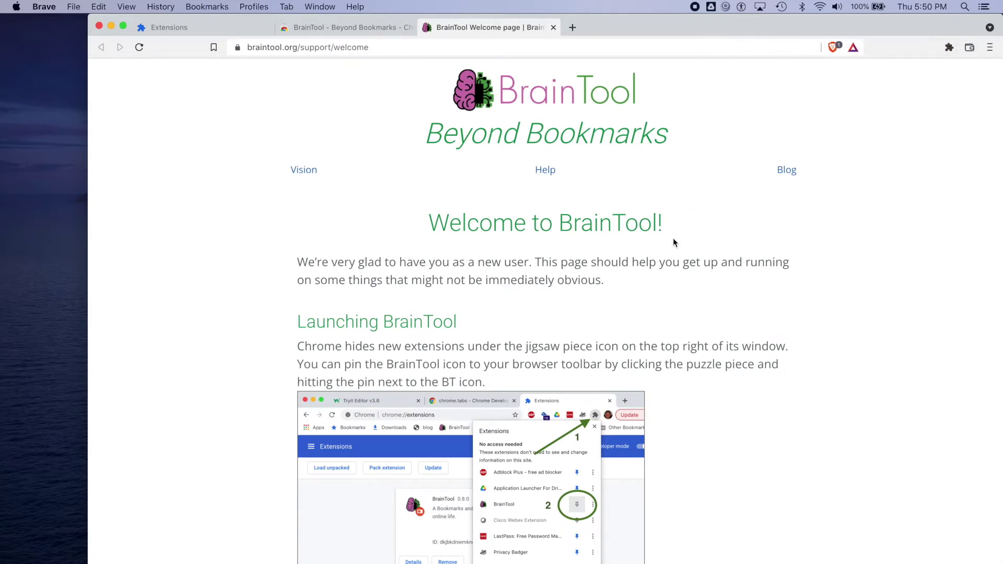
{"action": "scroll", "coordinate": [661, 276], "scroll_direction": "down", "scroll_amount": 5}
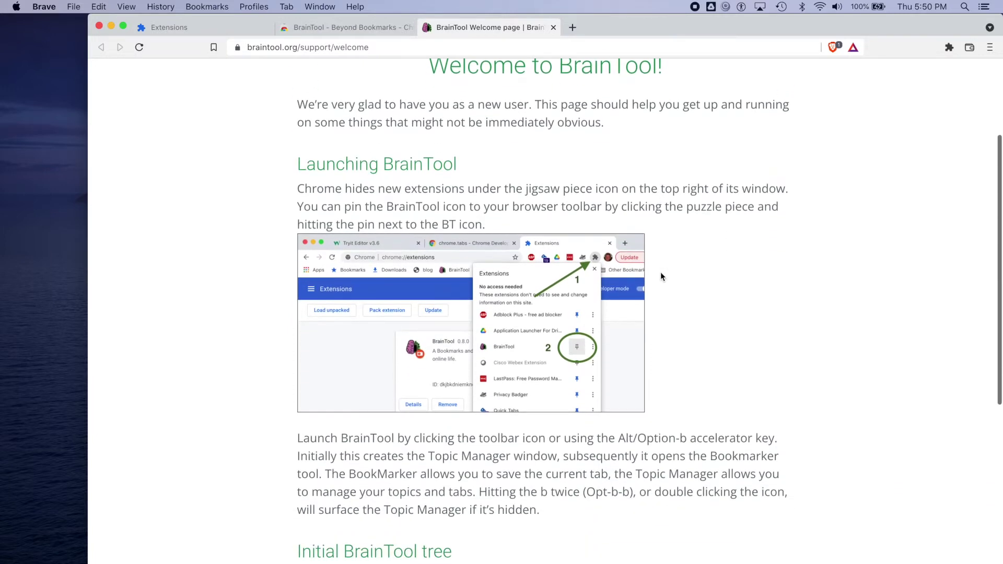
{"action": "scroll", "coordinate": [661, 277], "scroll_direction": "up", "scroll_amount": 4}
{"action": "scroll", "coordinate": [660, 277], "scroll_direction": "up", "scroll_amount": 2}
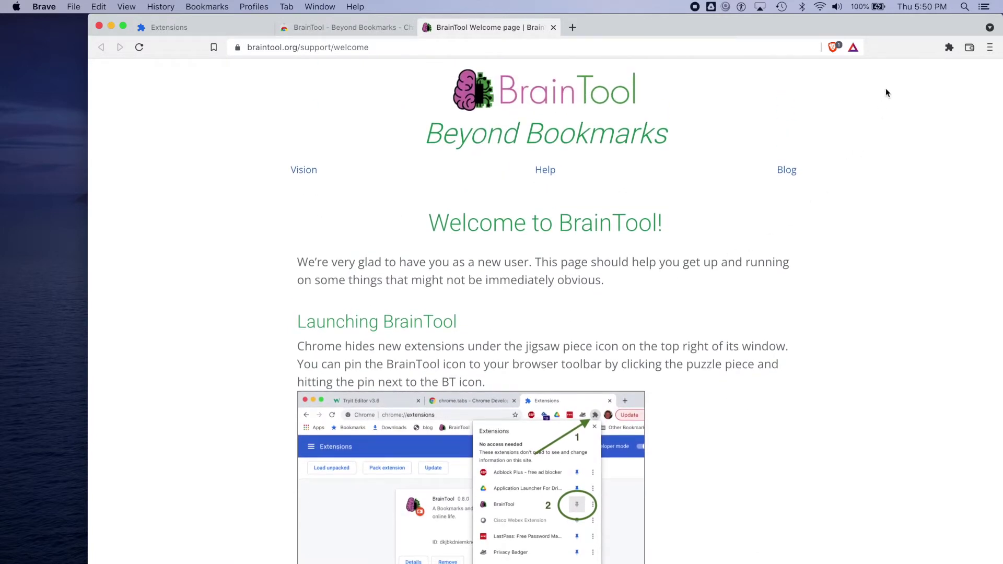
{"action": "left_click", "coordinate": [948, 47]}
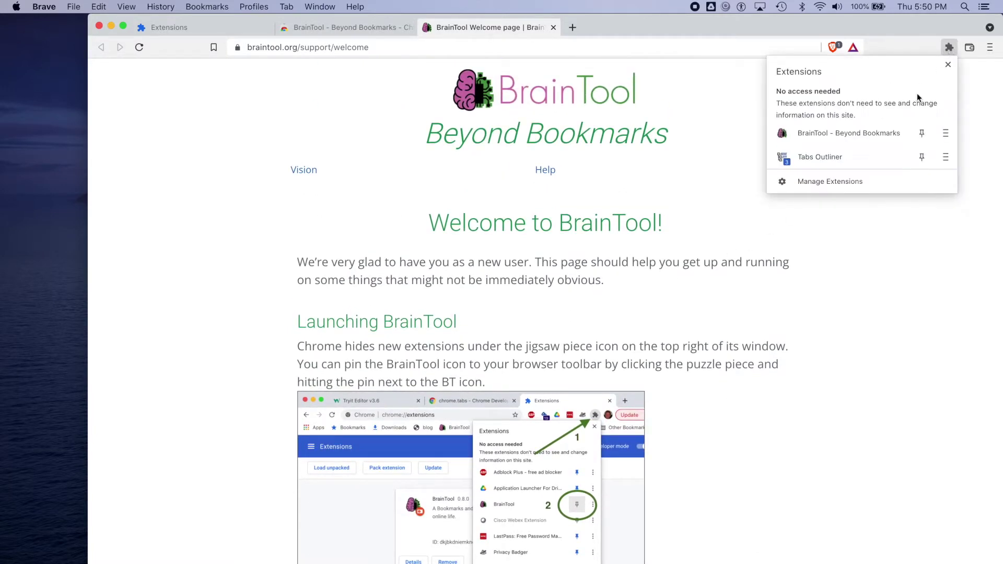
{"action": "left_click", "coordinate": [922, 135]}
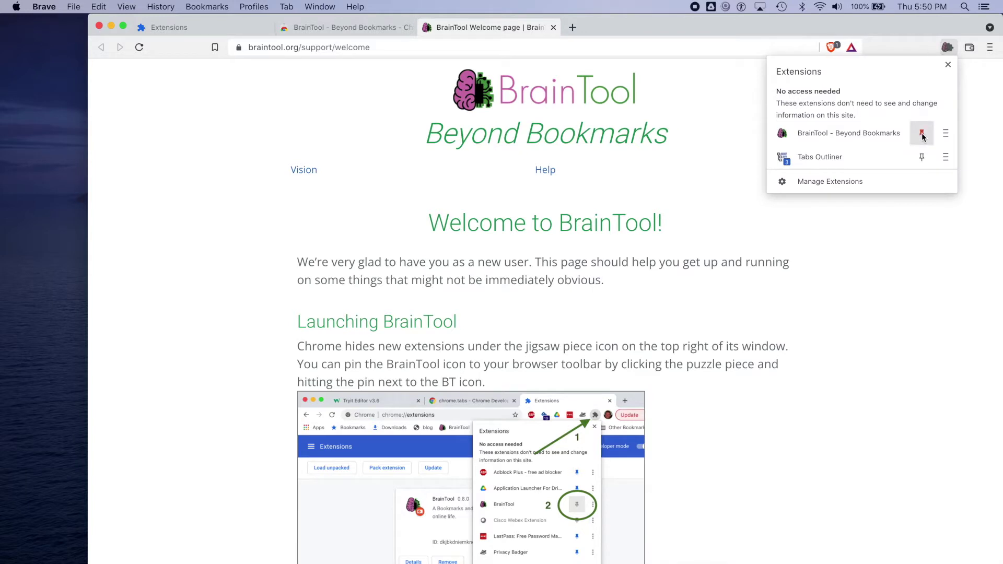
{"action": "left_click", "coordinate": [948, 65]}
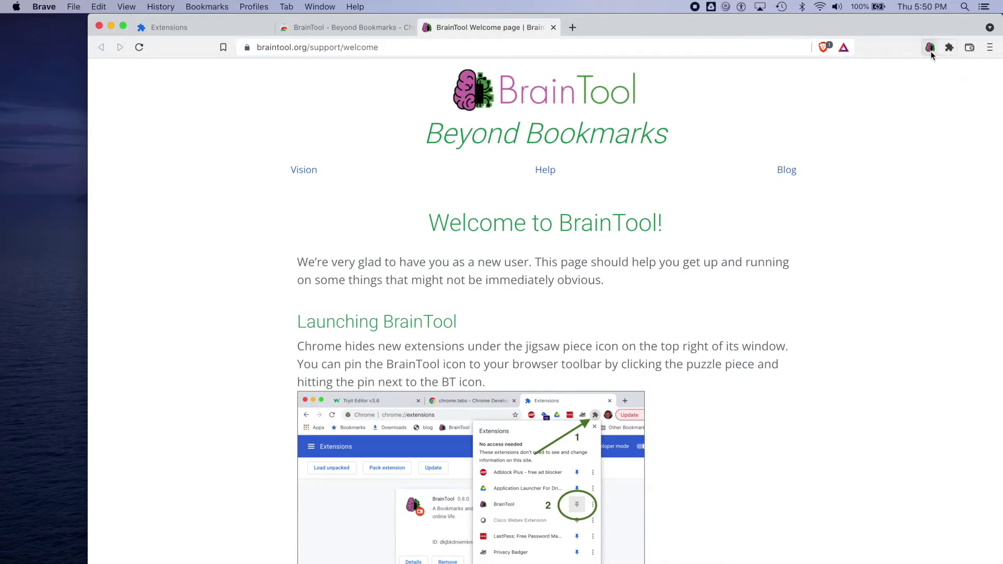
{"action": "left_click", "coordinate": [930, 47]}
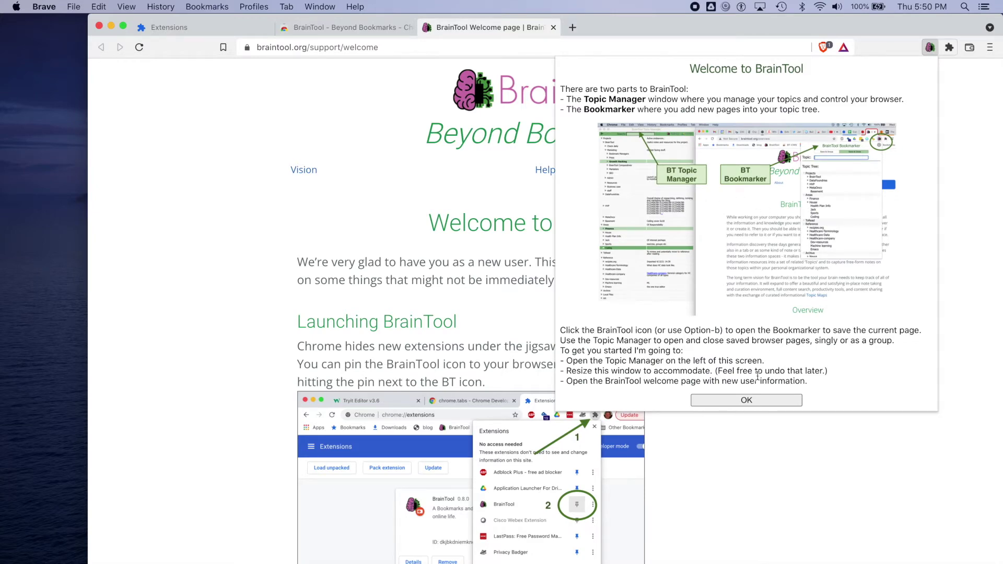
Step: Accept the welcome popup to open the Topic Manager, then glance at and close the tips message board
{"action": "left_click", "coordinate": [746, 401]}
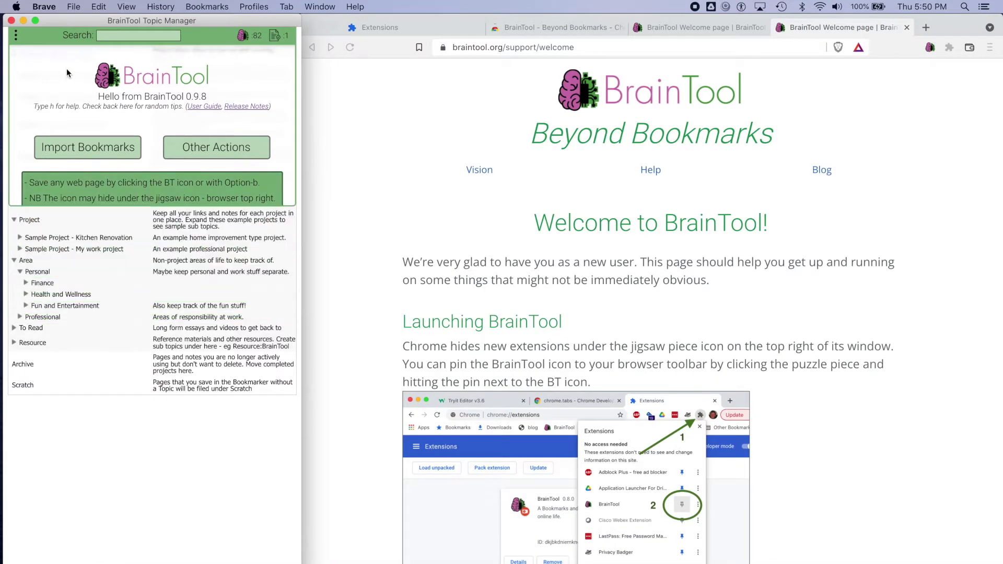
{"action": "left_click", "coordinate": [18, 38]}
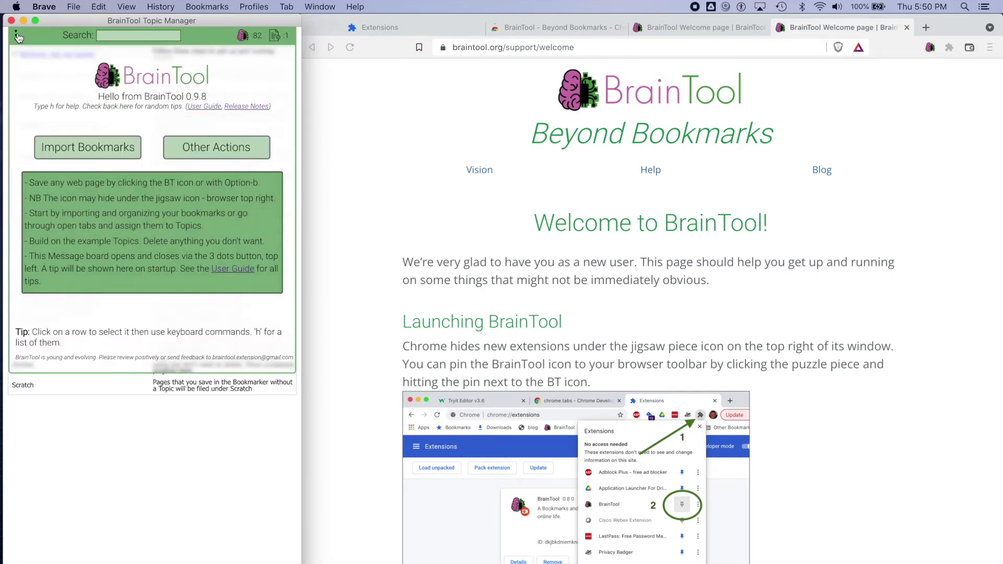
{"action": "left_click", "coordinate": [19, 38]}
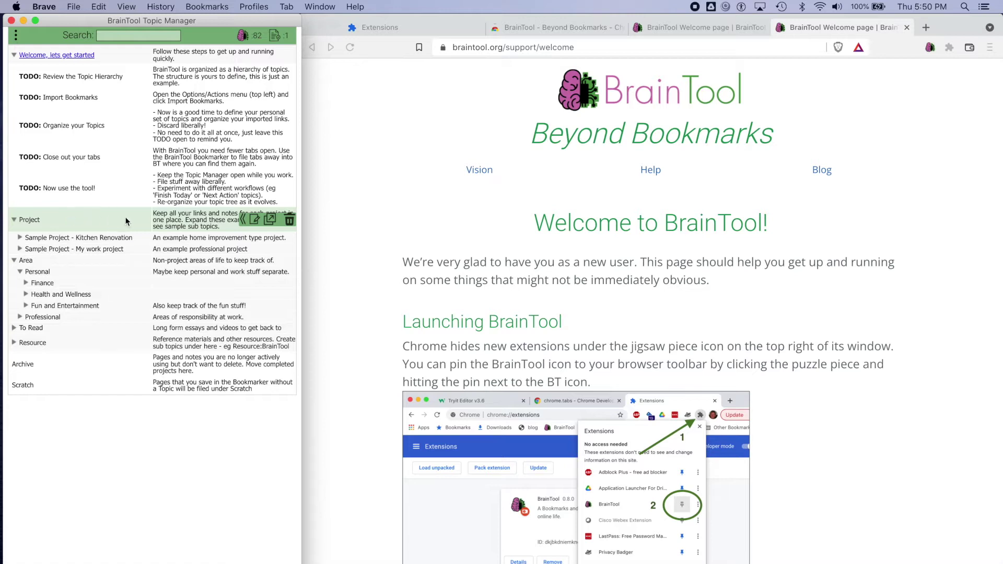
Step: Expand To Read and Resource, then select the Personal Productivity subtopic
{"action": "left_click", "coordinate": [21, 237]}
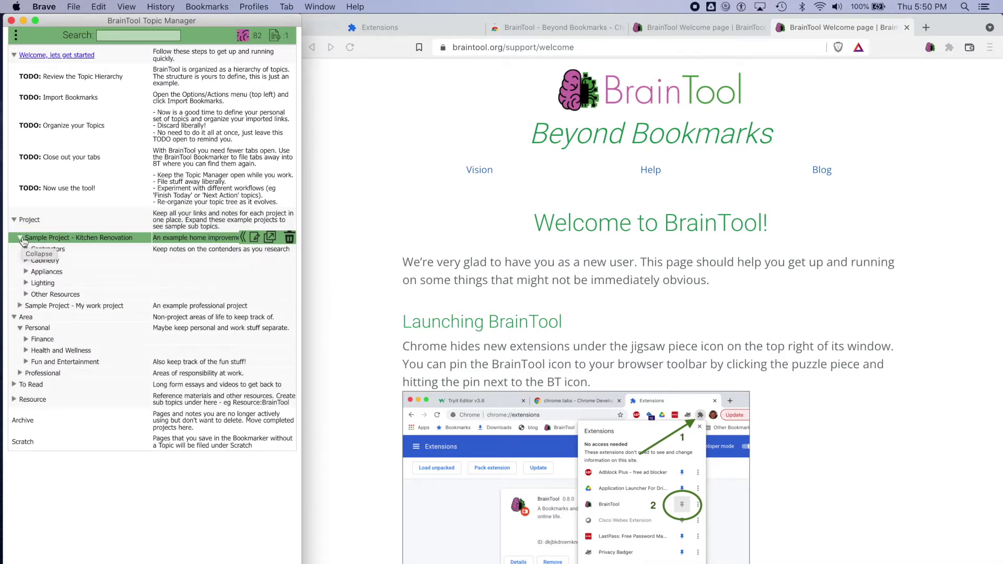
{"action": "left_click", "coordinate": [21, 238]}
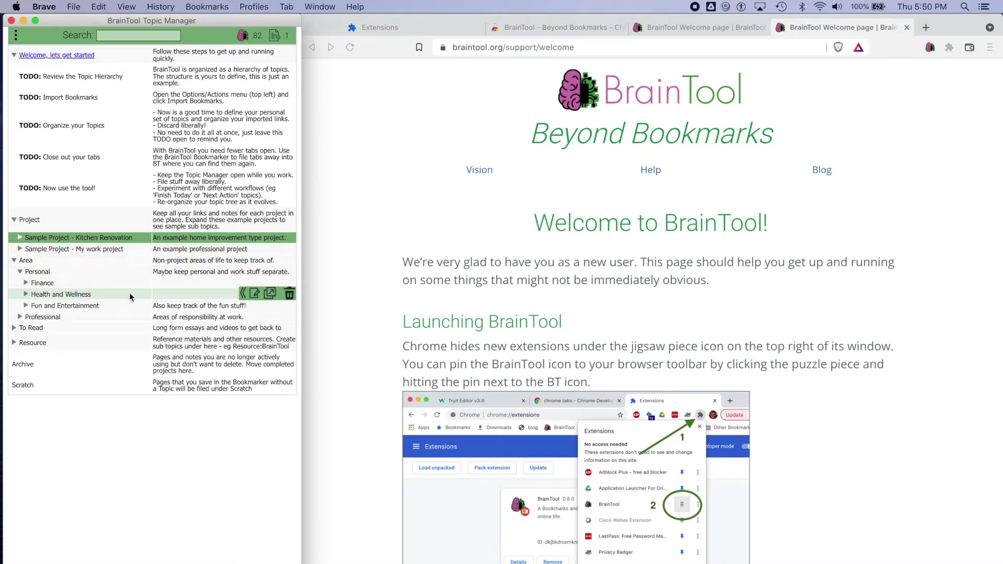
{"action": "left_click", "coordinate": [121, 326]}
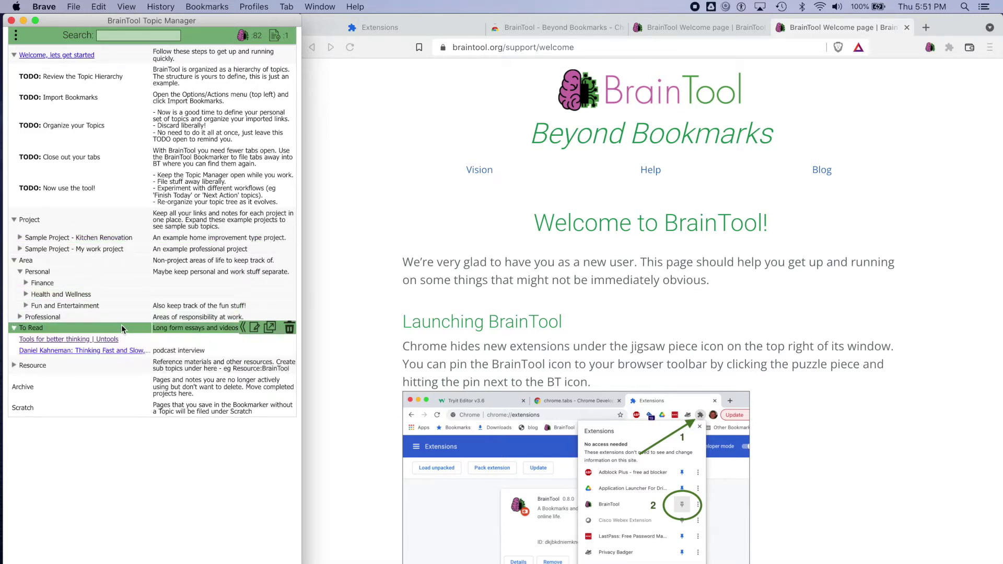
{"action": "left_click", "coordinate": [123, 364]}
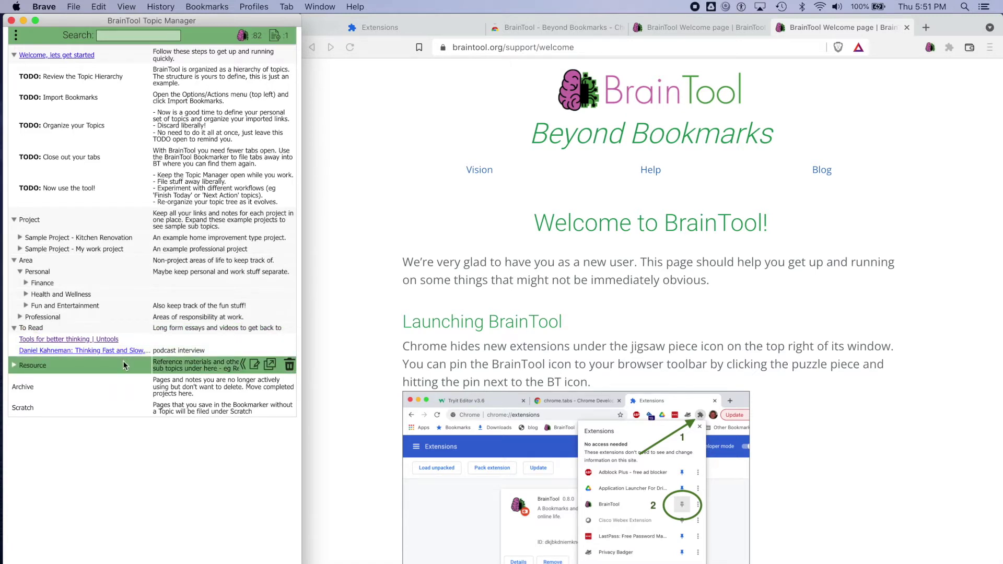
{"action": "left_click", "coordinate": [123, 364]}
{"action": "key", "text": "Down"}
{"action": "key", "text": "Down"}
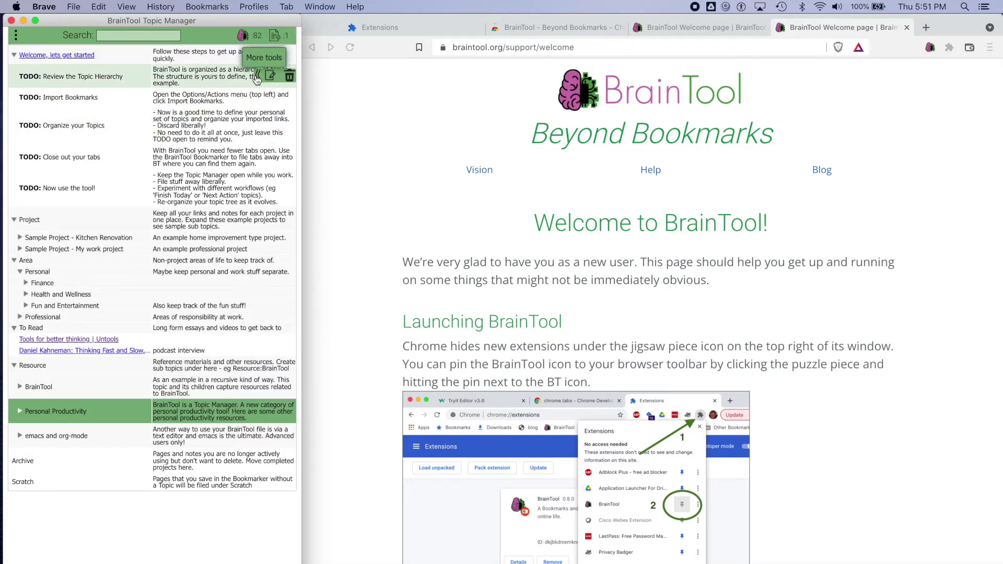
Step: Cycle the 'Review the Topic Hierarchy' item's ToDo status, then delete it from the checklist
{"action": "left_click", "coordinate": [257, 76]}
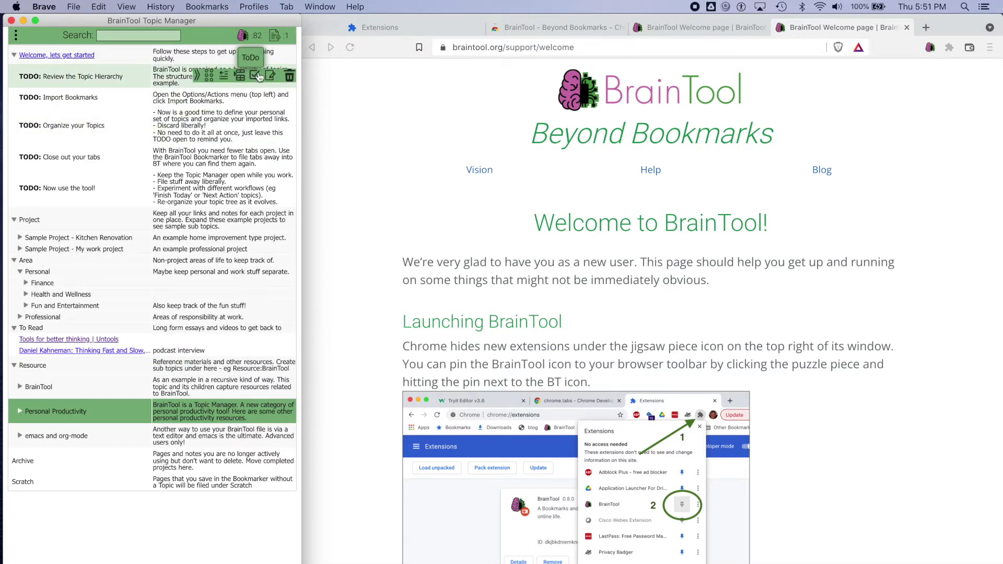
{"action": "left_click", "coordinate": [257, 76]}
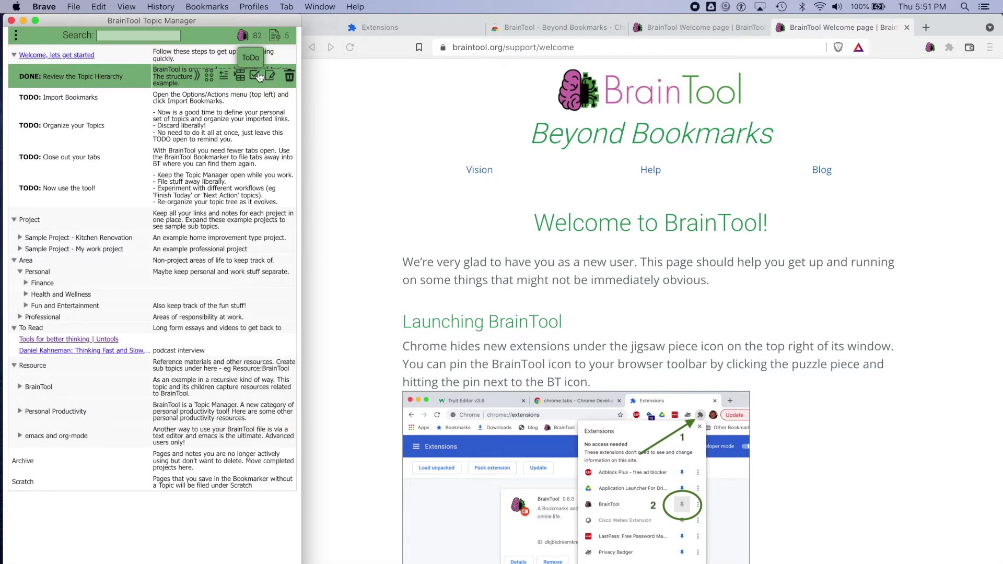
{"action": "left_click", "coordinate": [256, 76]}
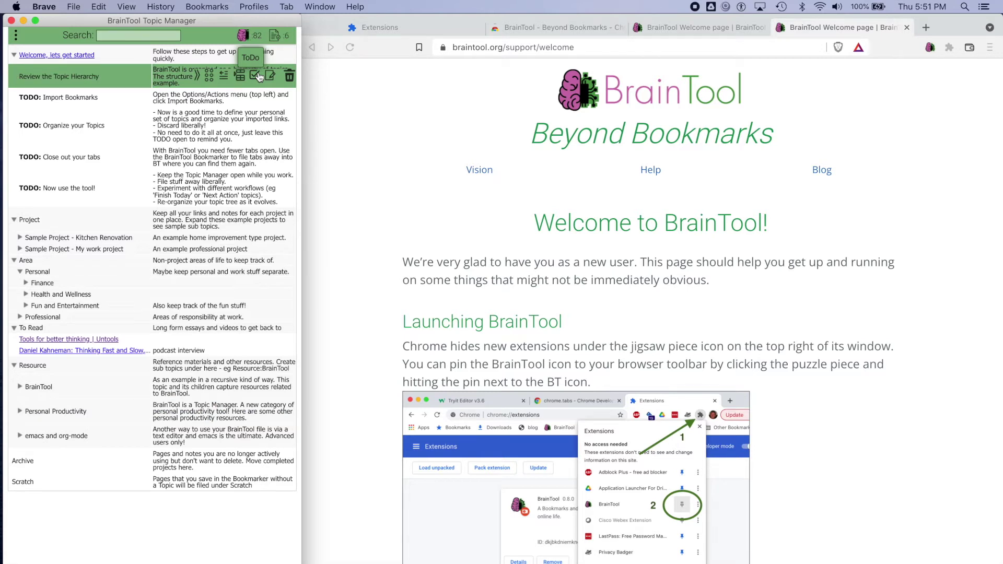
{"action": "left_click", "coordinate": [288, 79]}
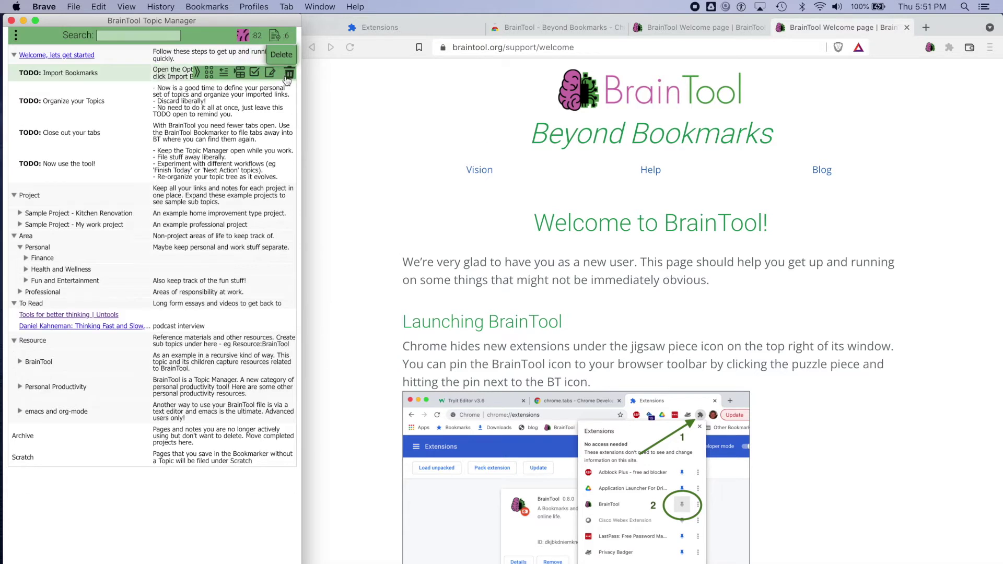
{"action": "left_click", "coordinate": [16, 35]}
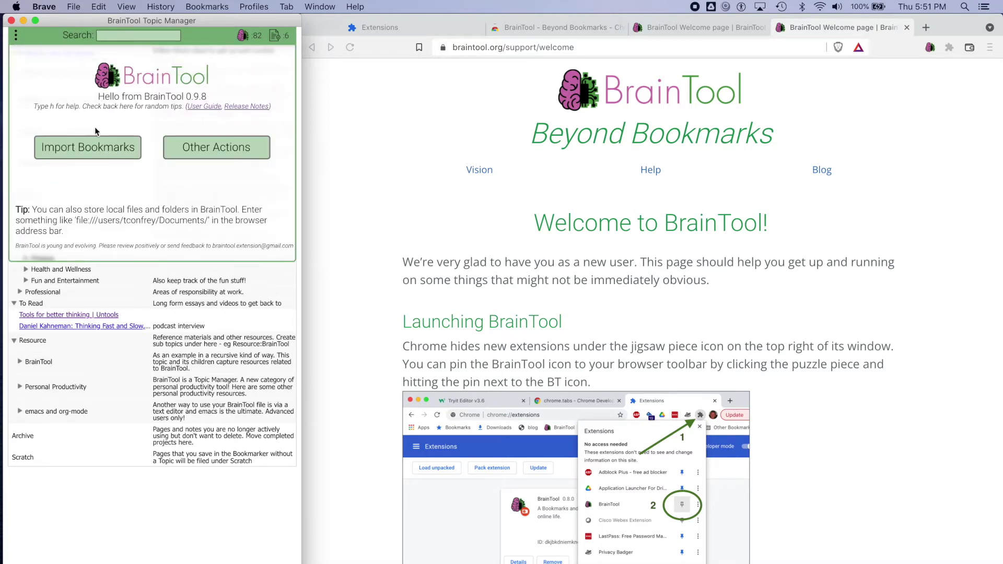
{"action": "left_click", "coordinate": [97, 148]}
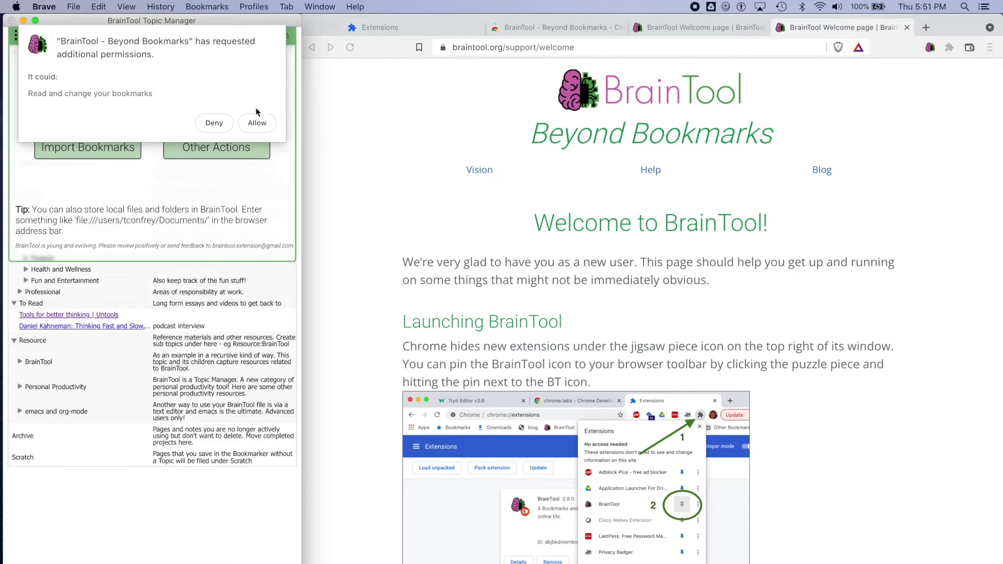
{"action": "left_click", "coordinate": [257, 123]}
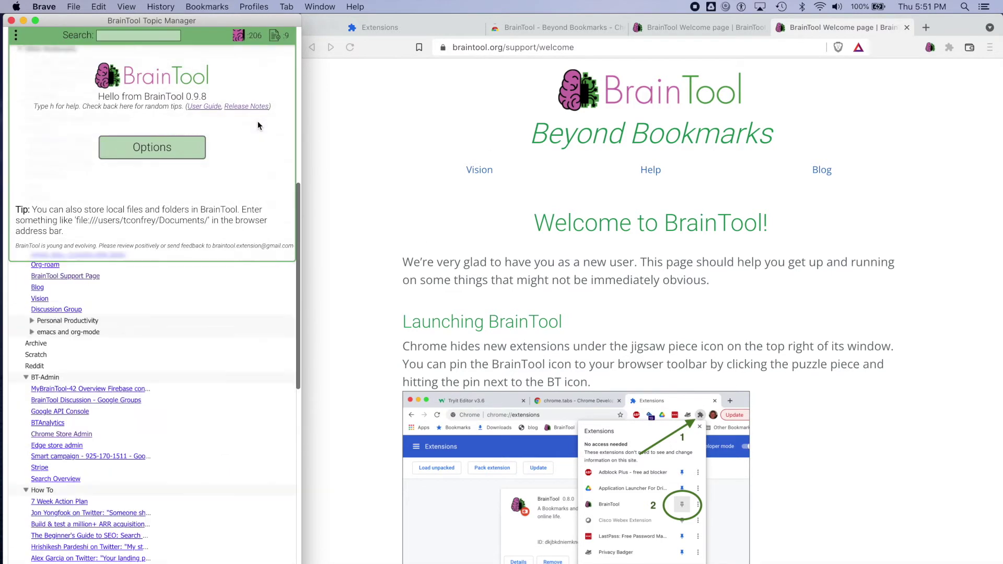
{"action": "left_click", "coordinate": [16, 35]}
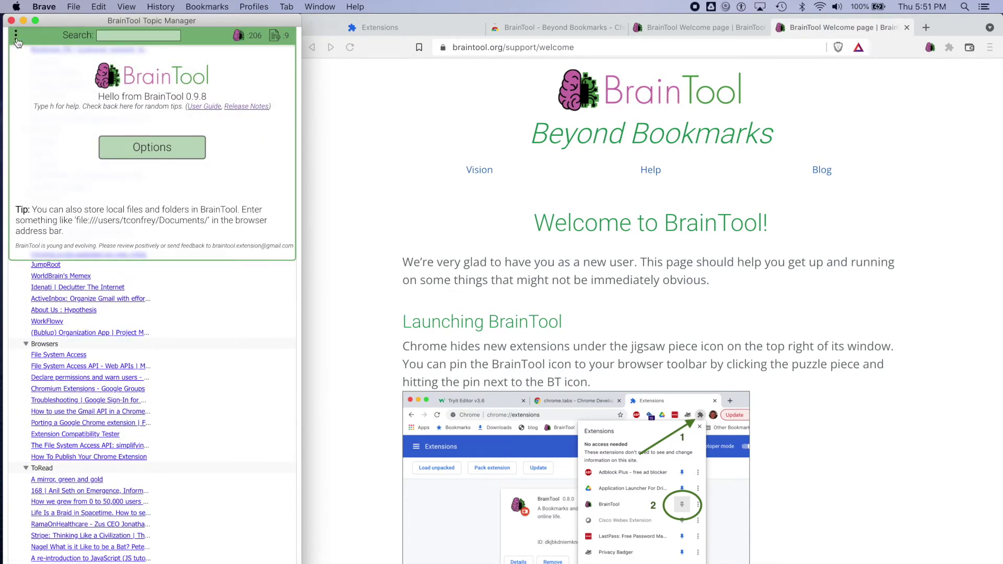
{"action": "scroll", "coordinate": [39, 78], "scroll_direction": "up", "scroll_amount": 8}
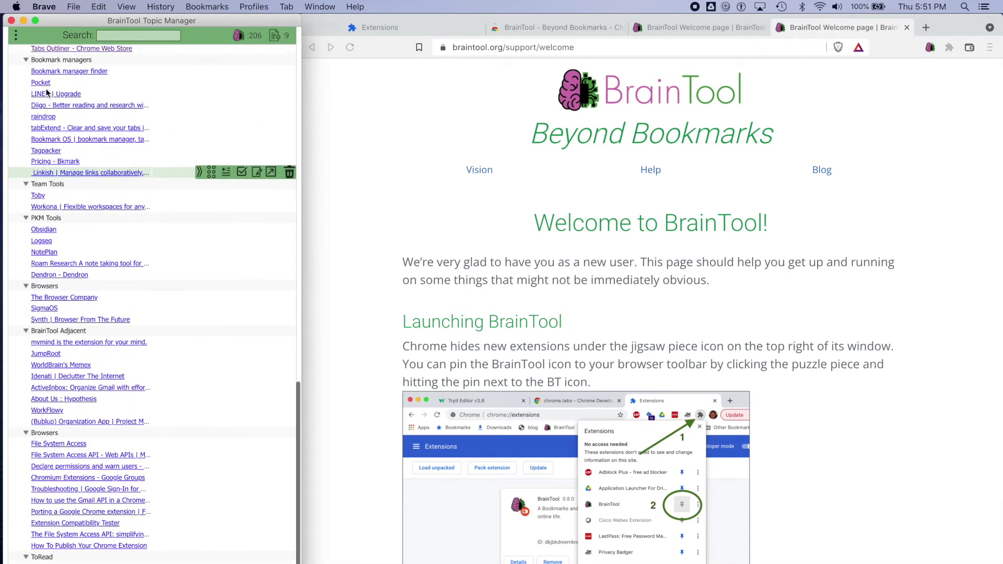
{"action": "scroll", "coordinate": [46, 92], "scroll_direction": "up", "scroll_amount": 12}
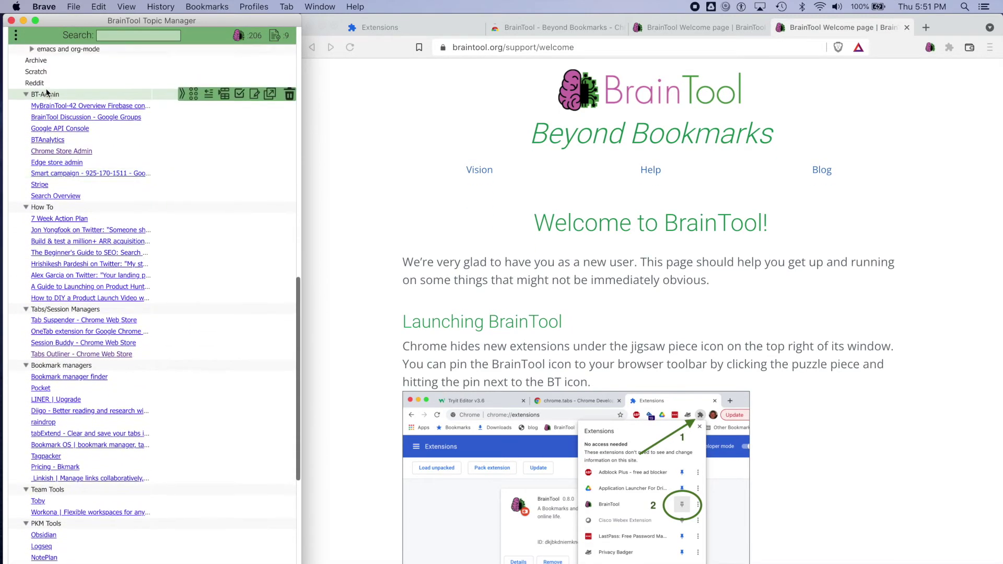
{"action": "scroll", "coordinate": [46, 93], "scroll_direction": "up", "scroll_amount": 10}
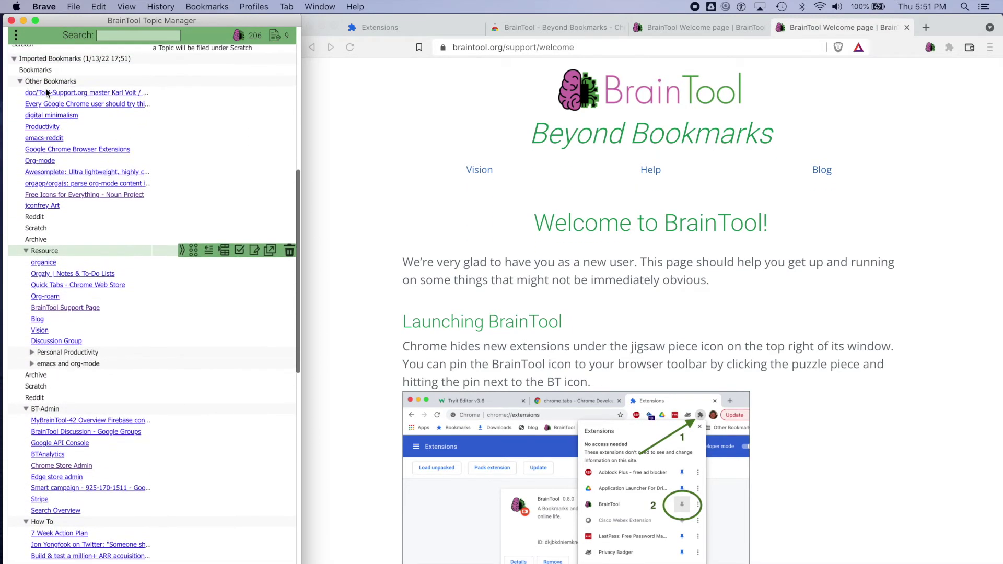
{"action": "scroll", "coordinate": [46, 92], "scroll_direction": "up", "scroll_amount": 2}
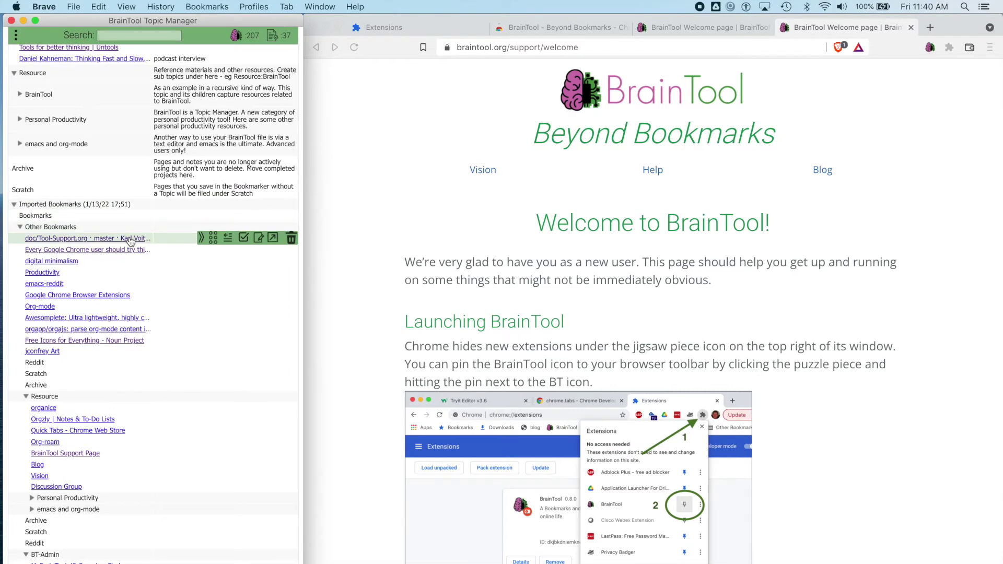
Step: Retitle the Tool-Support.org link 'Orgdown' with a short orgmode note, and file it under emacs and org-mode
{"action": "left_click", "coordinate": [129, 238]}
{"action": "left_click", "coordinate": [930, 47]}
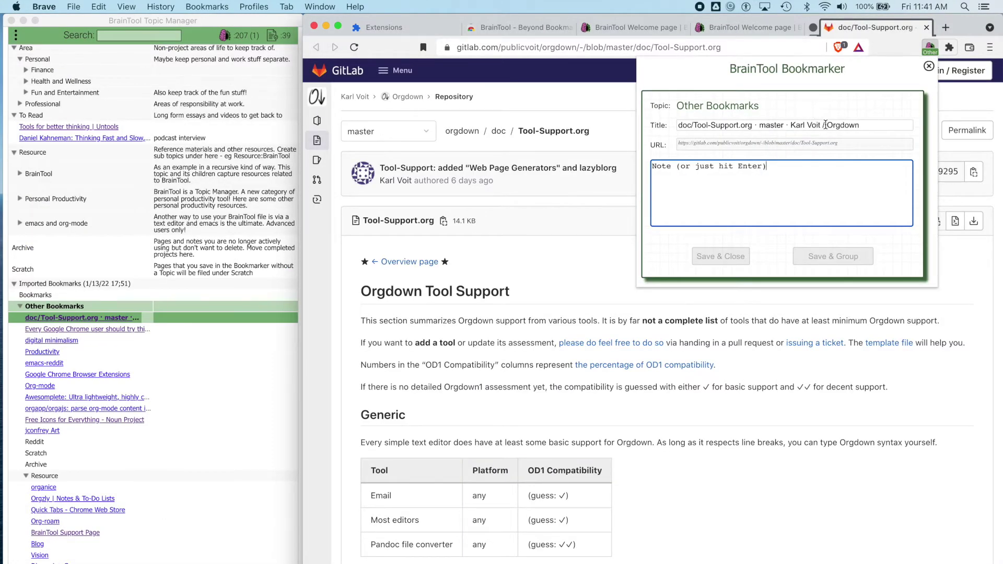
{"action": "left_click_drag", "start_coordinate": [826, 125], "coordinate": [678, 125]}
{"action": "key", "text": "BackSpace"}
{"action": "left_click", "coordinate": [766, 167]}
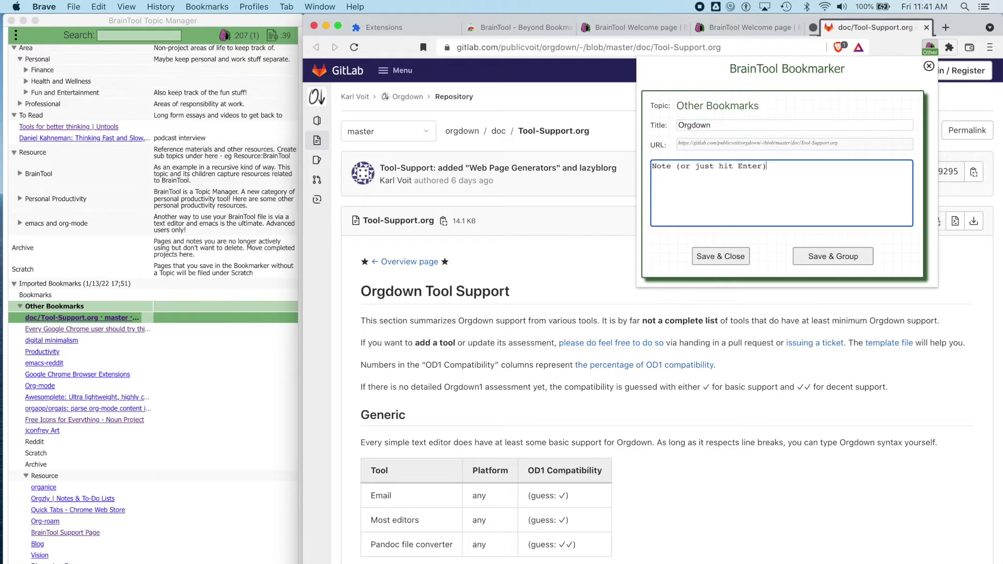
{"action": "type", "text": "Karl Voits minimal orgmode"}
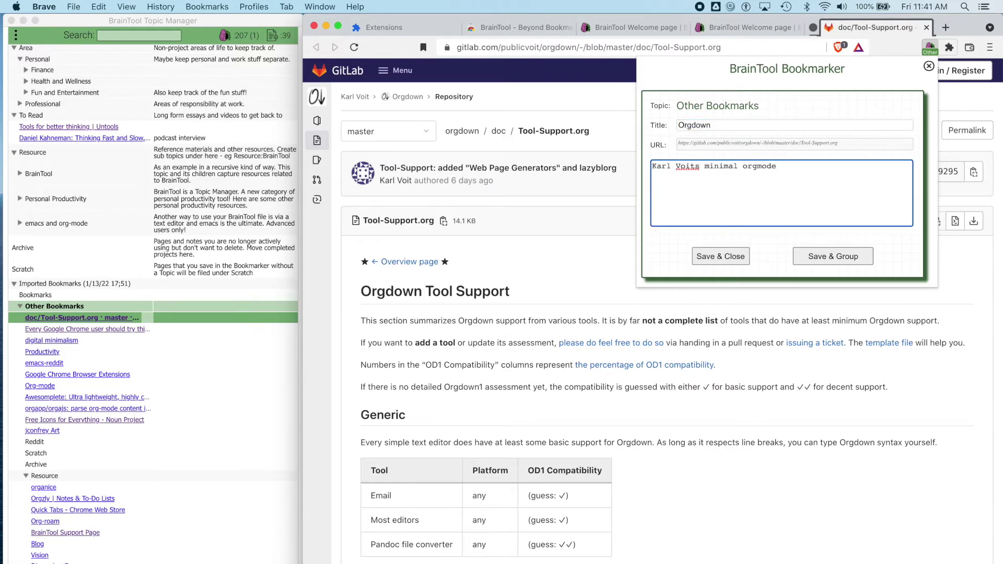
{"action": "key", "text": "Tab"}
{"action": "key", "text": "Return"}
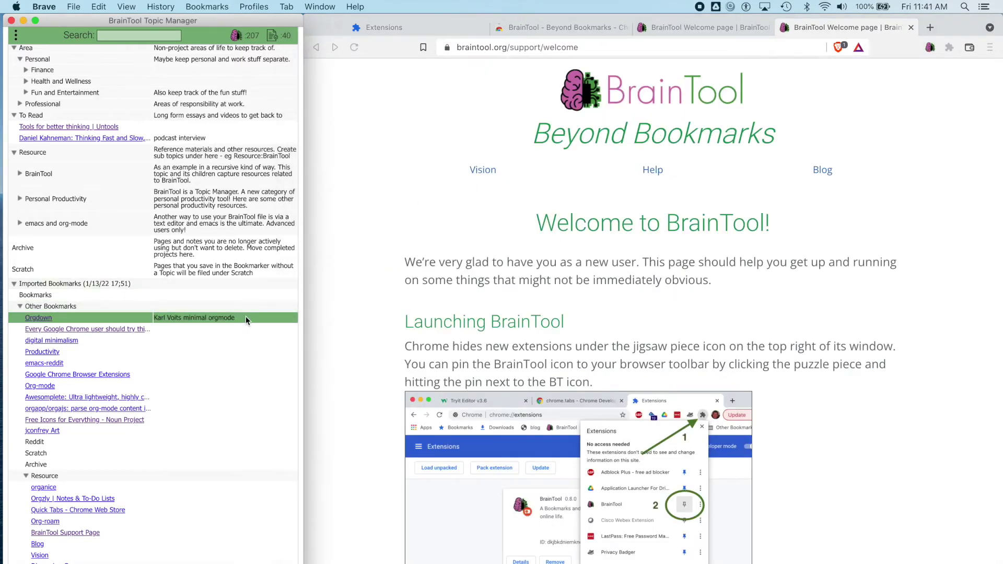
{"action": "left_click", "coordinate": [19, 224]}
{"action": "left_click_drag", "start_coordinate": [199, 431], "coordinate": [209, 353]}
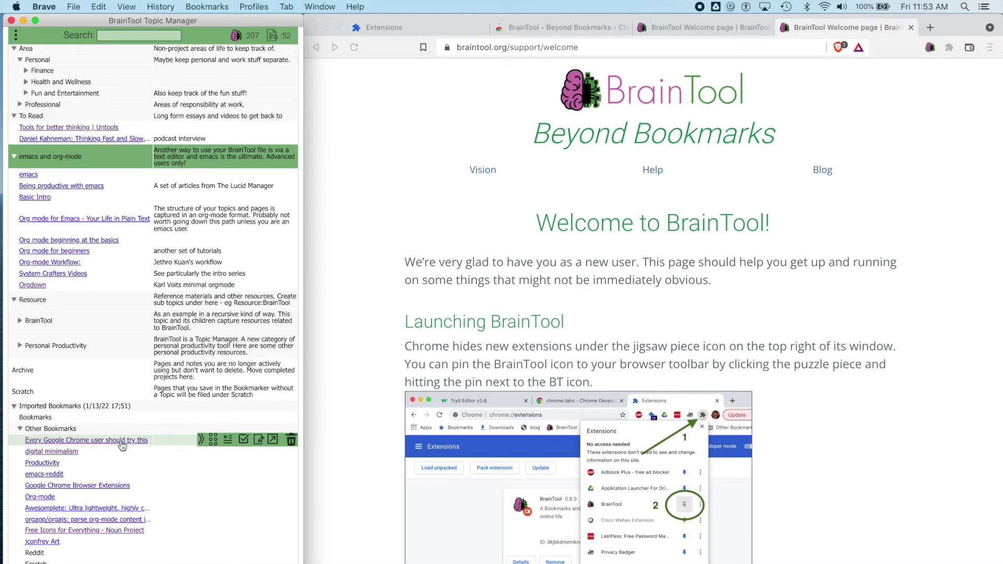
Step: Rename the Every Google Chrome user article to 'ZDNet article' with the note 'First one!'
{"action": "left_click", "coordinate": [119, 442]}
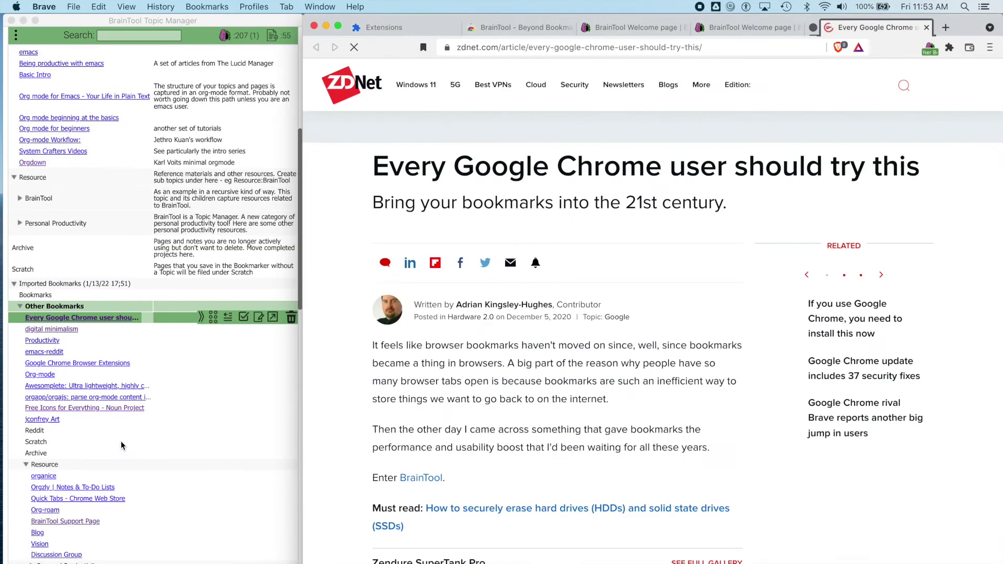
{"action": "left_click", "coordinate": [930, 48]}
{"action": "triple_click", "coordinate": [789, 124]}
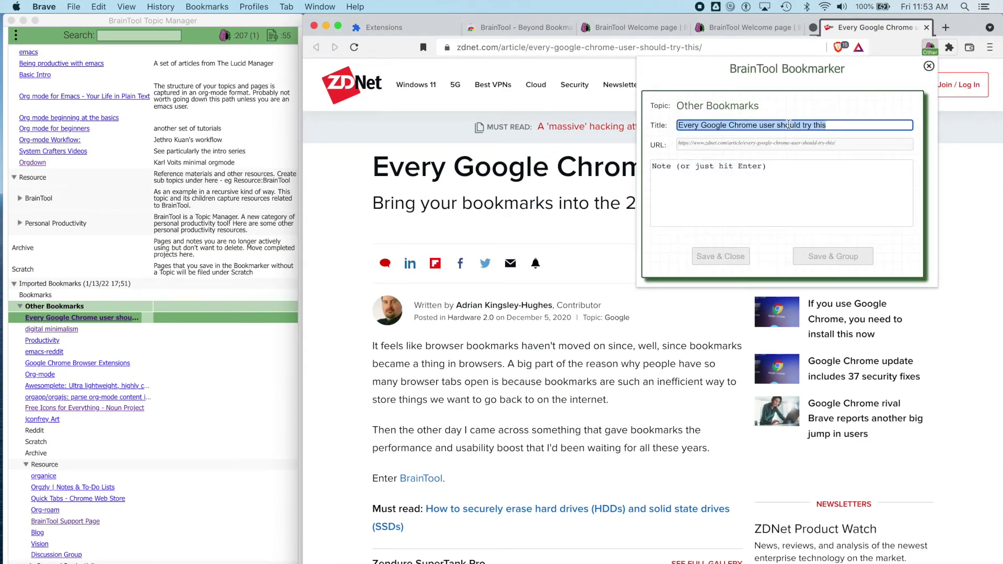
{"action": "type", "text": "ZDNet article"}
{"action": "key", "text": "Tab"}
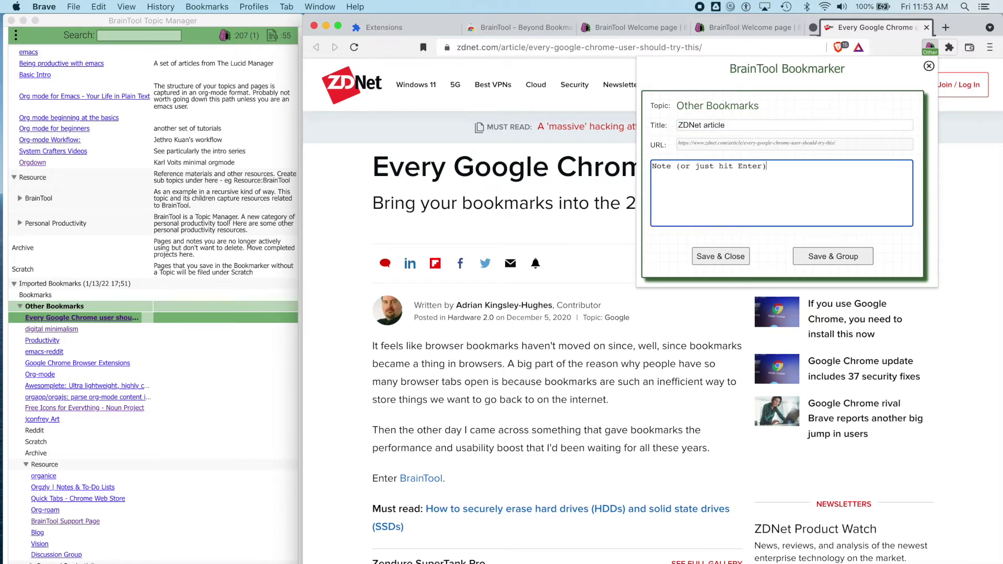
{"action": "type", "text": "First one!"}
{"action": "key", "text": "Tab"}
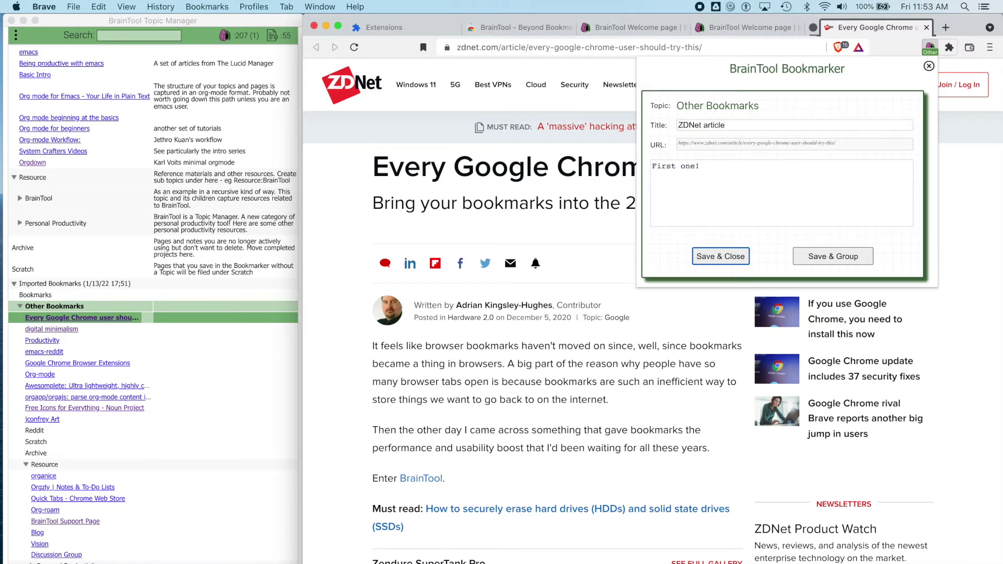
{"action": "key", "text": "Return"}
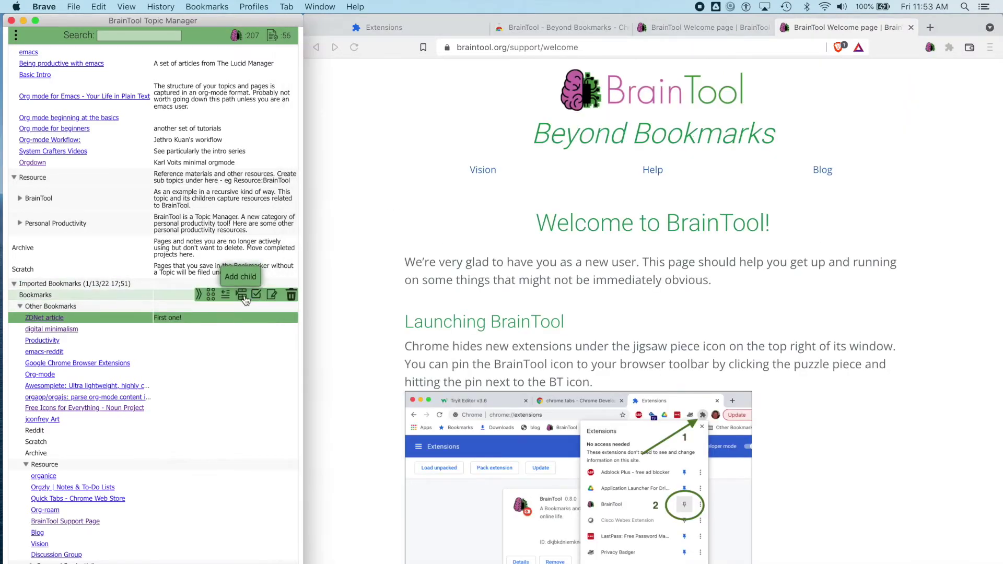
Step: Add a 'BrainTool Project' child under Bookmarks, noted 'All my BT Stuff', and drag ZDNet article into it
{"action": "left_click", "coordinate": [244, 296]}
{"action": "key", "text": "BackSpace"}
{"action": "key", "text": "BackSpace"}
{"action": "key", "text": "BackSpace"}
{"action": "key", "text": "BackSpace"}
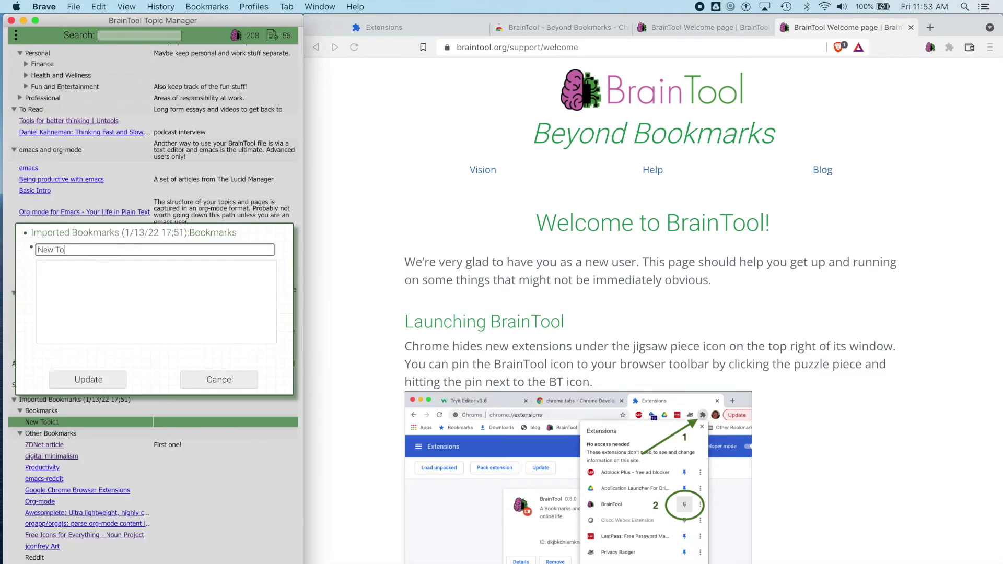
{"action": "key", "text": "BackSpace"}
{"action": "key", "text": "BackSpace"}
{"action": "key", "text": "BackSpace"}
{"action": "key", "text": "BackSpace"}
{"action": "key", "text": "BackSpace"}
{"action": "key", "text": "BackSpace"}
{"action": "type", "text": "BrainTool Project"}
{"action": "left_click", "coordinate": [37, 266]}
{"action": "type", "text": "All my BT Stuff"}
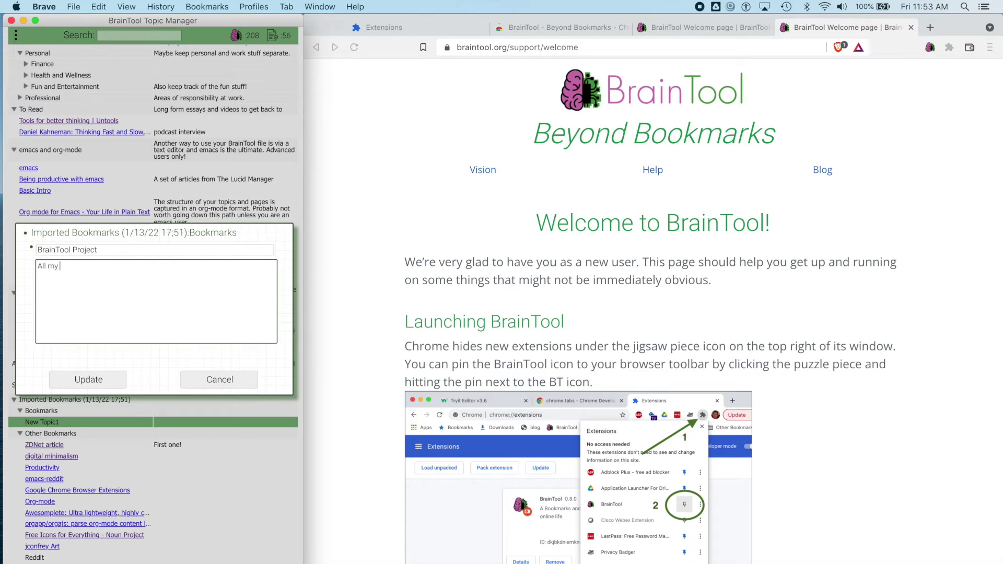
{"action": "left_click", "coordinate": [89, 379]}
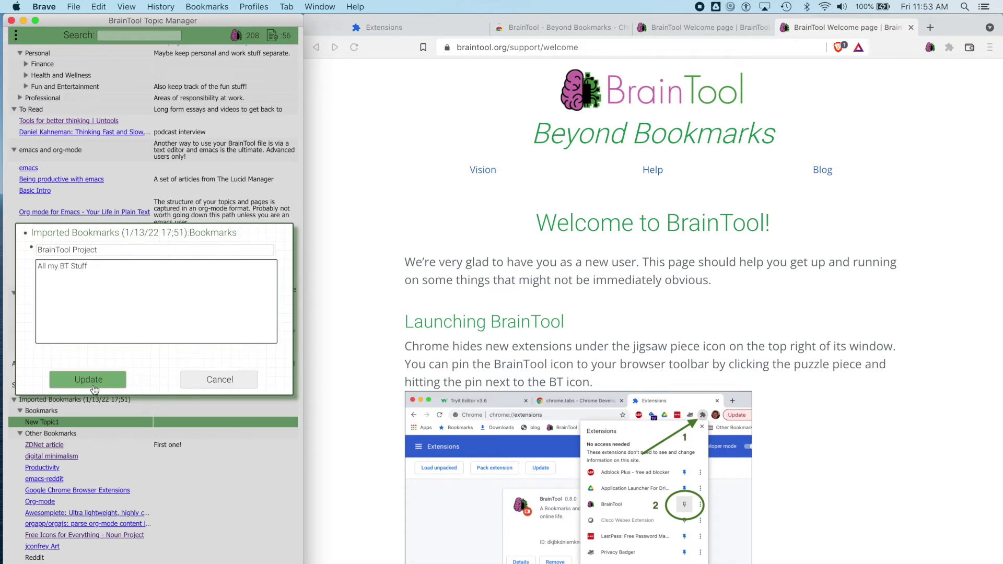
{"action": "left_click_drag", "start_coordinate": [212, 440], "coordinate": [209, 422]}
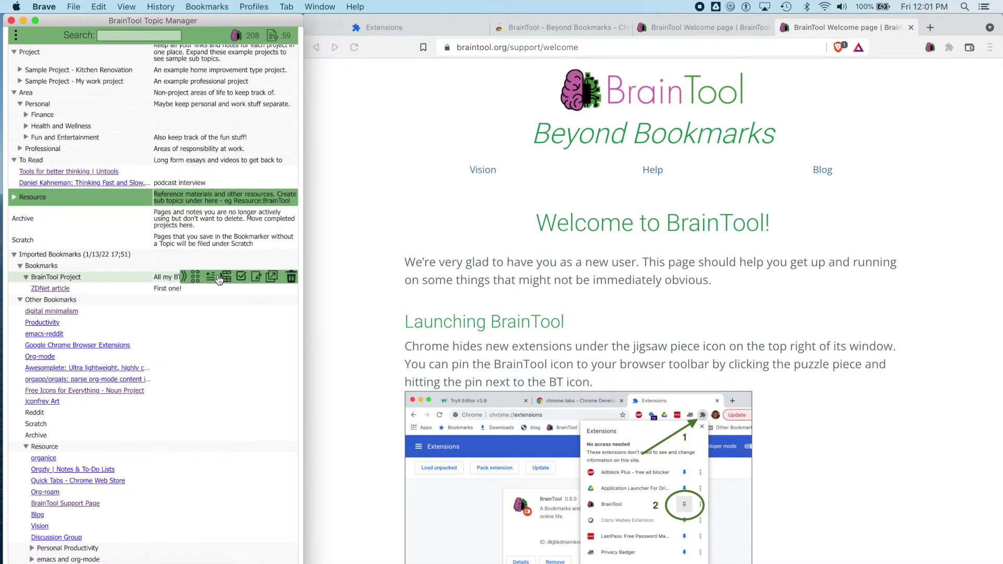
Step: Add a 'Check Daily' subtopic under BrainTool Project
{"action": "left_click", "coordinate": [226, 276]}
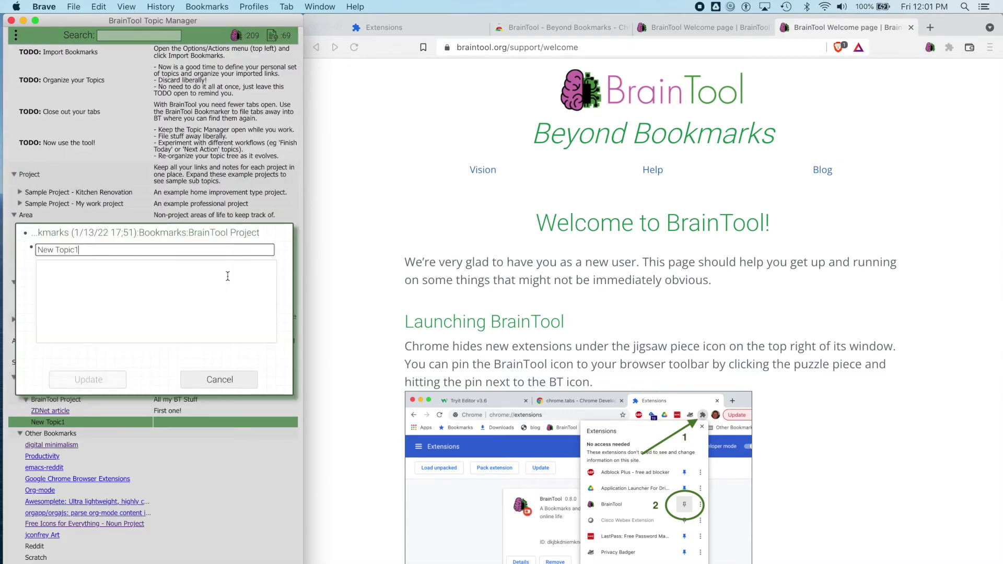
{"action": "key", "text": "super+a"}
{"action": "key", "text": "BackSpace"}
{"action": "type", "text": "C"}
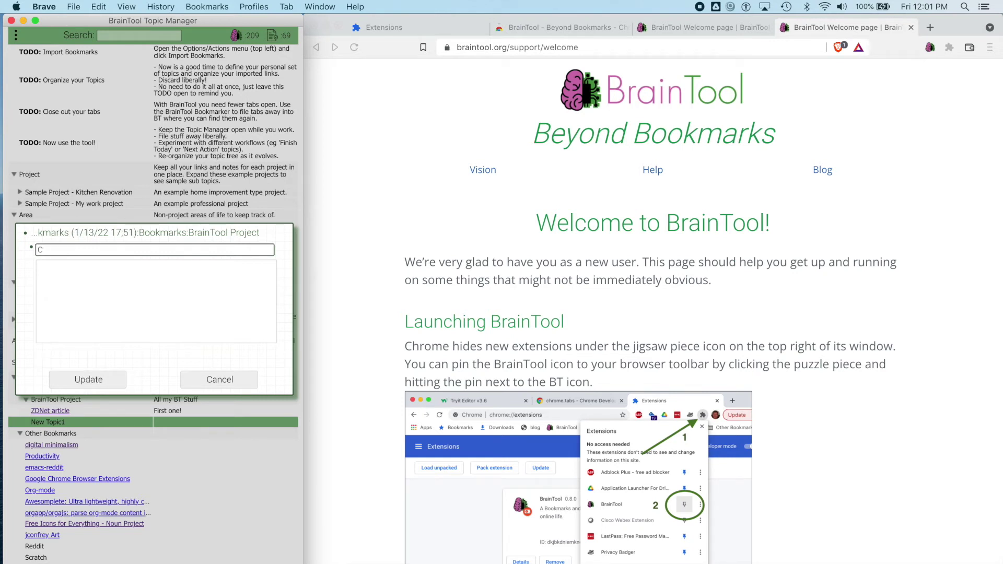
{"action": "type", "text": "heck Daily"}
{"action": "left_click", "coordinate": [103, 372]}
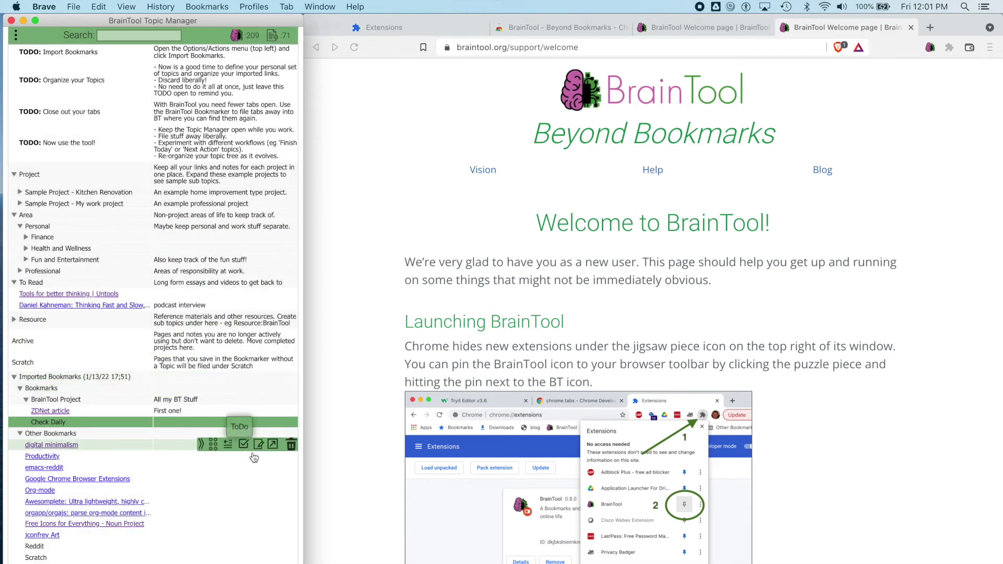
Step: Move digital minimalism, Productivity, emacs-reddit and Google Chrome Browser Extensions into Check Daily
{"action": "left_click", "coordinate": [178, 446]}
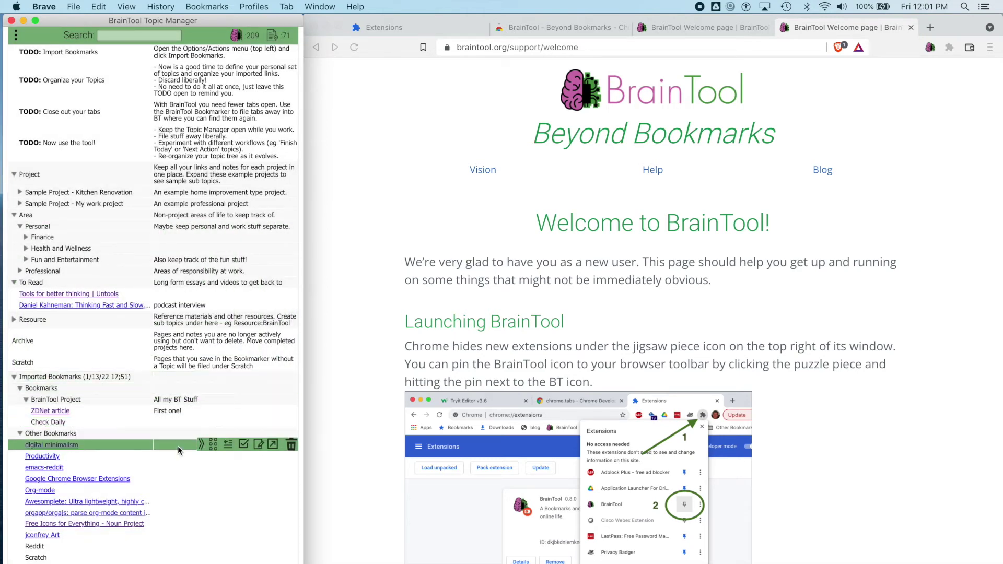
{"action": "key", "text": "alt+Up"}
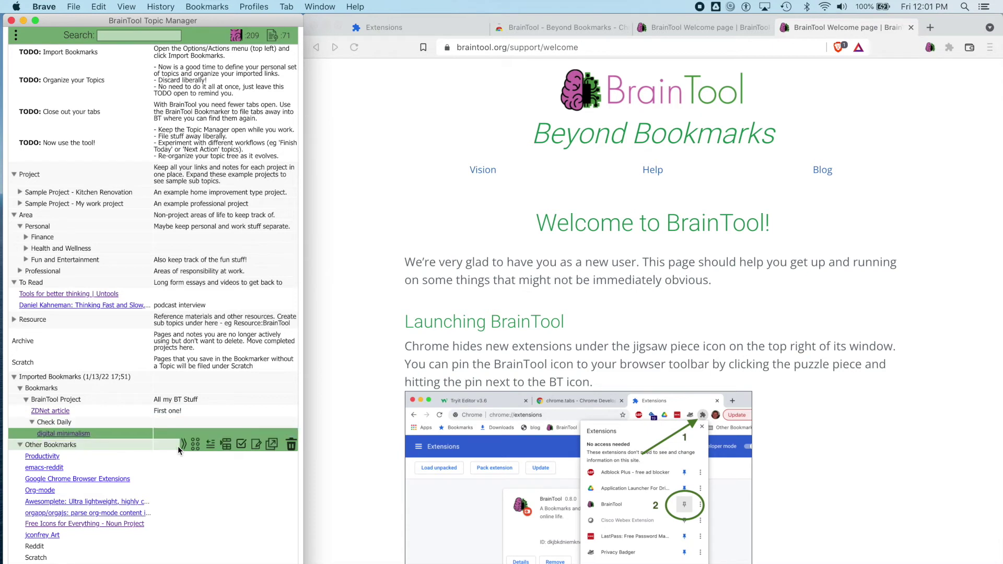
{"action": "key", "text": "Down"}
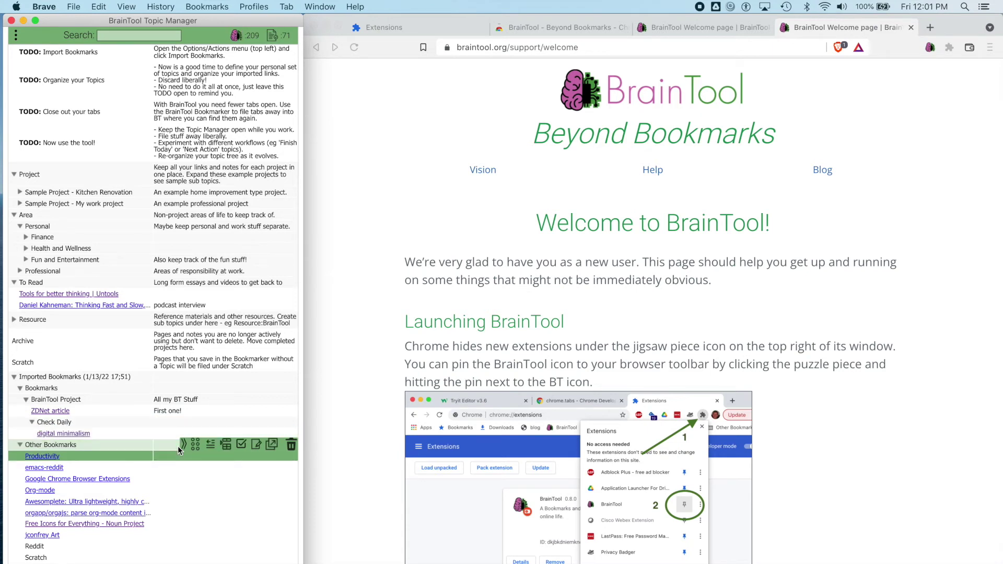
{"action": "key", "text": "alt+Up"}
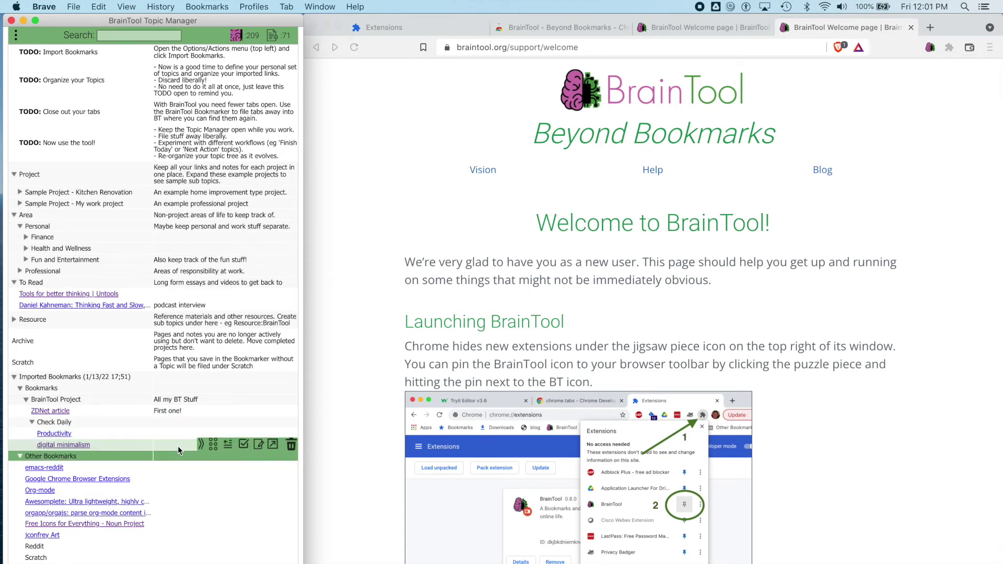
{"action": "key", "text": "Down"}
{"action": "key", "text": "alt+Up"}
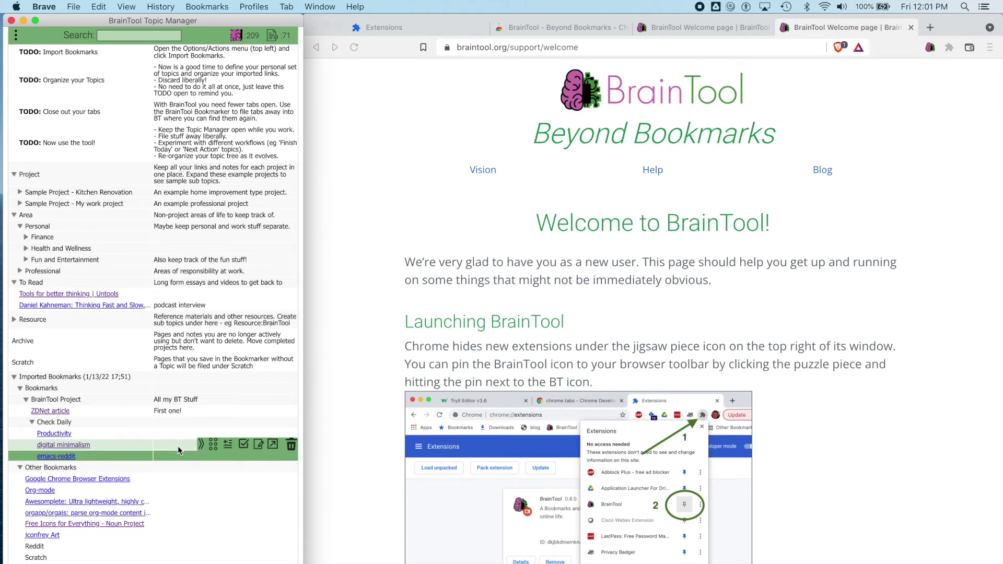
{"action": "key", "text": "alt+Up"}
{"action": "key", "text": "Down"}
{"action": "key", "text": "Down"}
{"action": "key", "text": "Down"}
{"action": "key", "text": "alt+Up"}
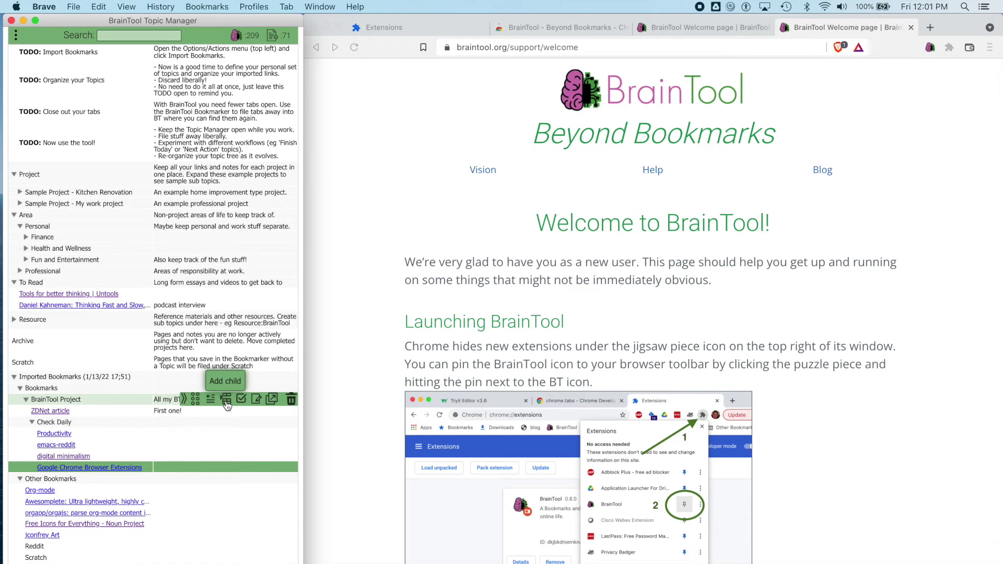
Step: Add a 'Contributions' subtopic under BrainTool Project with the note 'Thanks due'
{"action": "left_click", "coordinate": [226, 401]}
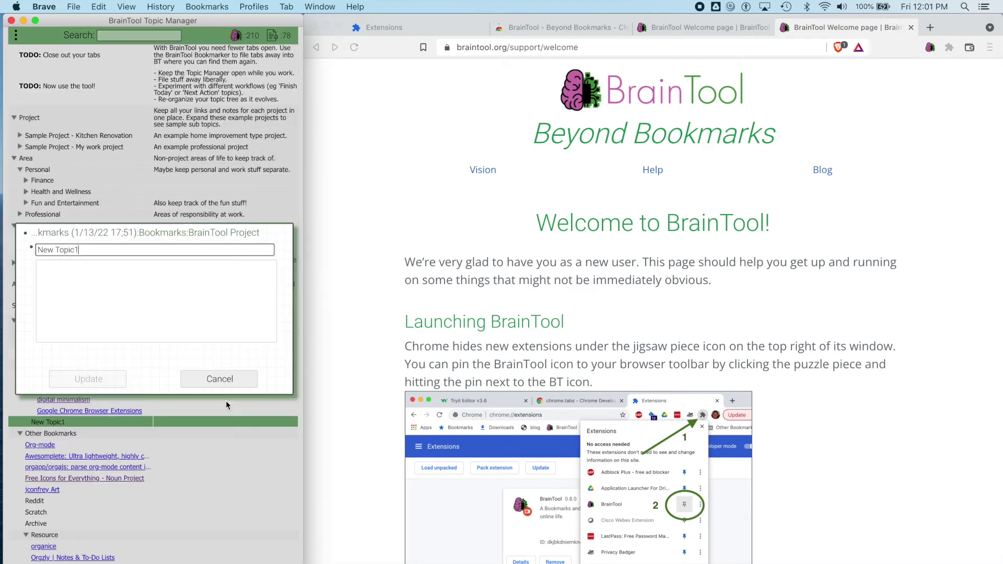
{"action": "key", "text": "alt+BackSpace"}
{"action": "key", "text": "alt+BackSpace"}
{"action": "type", "text": "Contributions"}
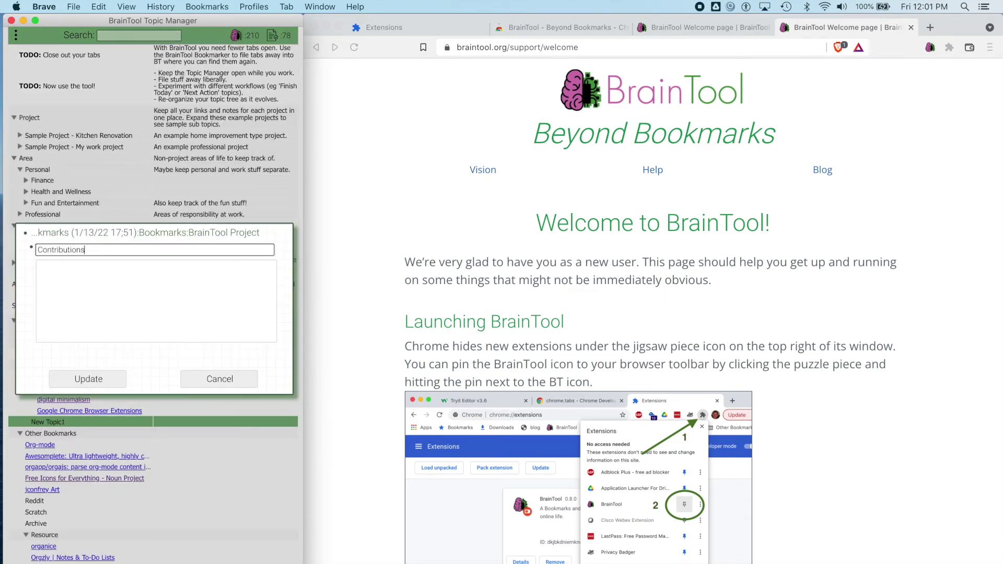
{"action": "left_click", "coordinate": [38, 266]}
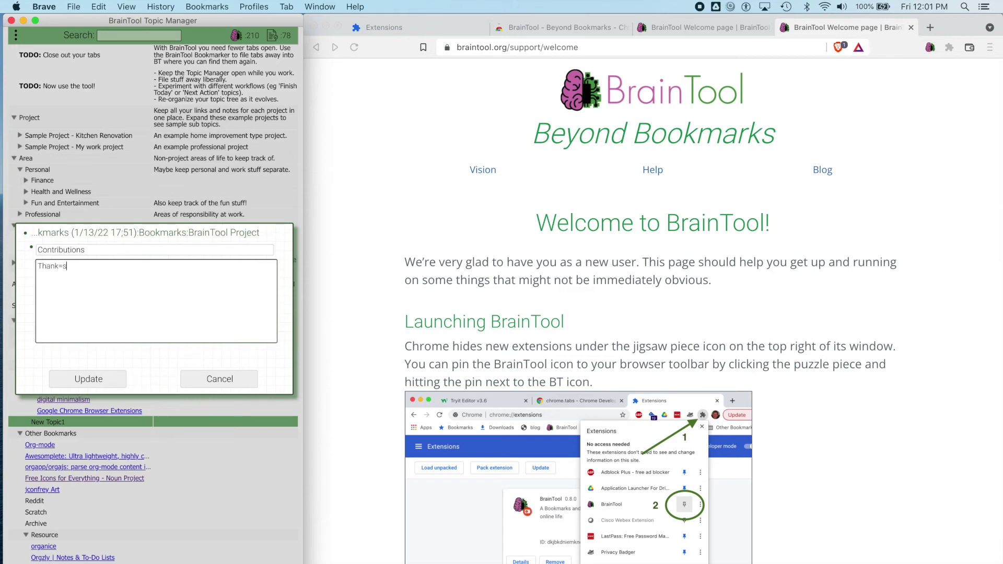
{"action": "left_click", "coordinate": [88, 379]}
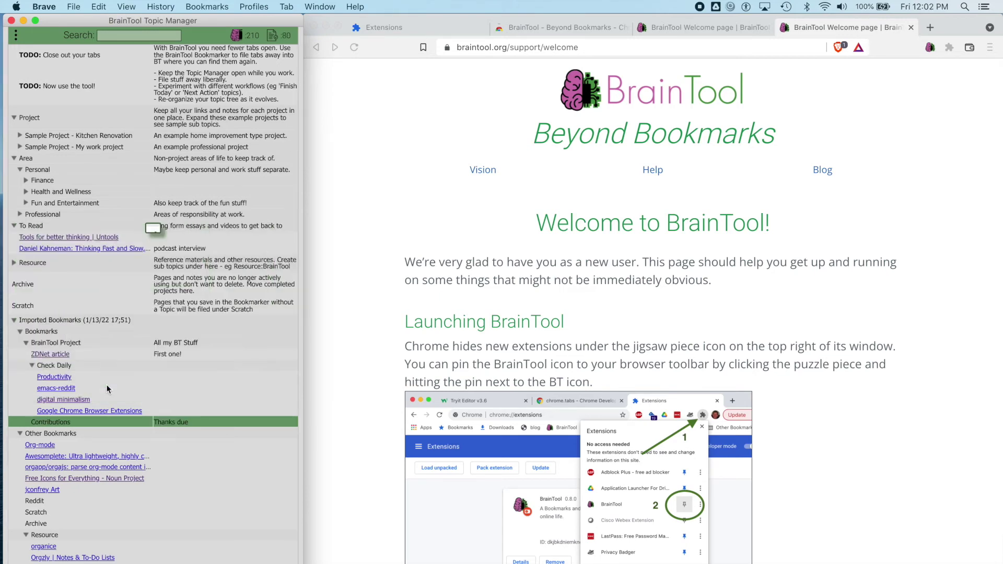
Step: Move Awesomplete, orgapp, Free Icons and jconfrey Art into Contributions, and Org-mode under Check Daily
{"action": "key", "text": "Down"}
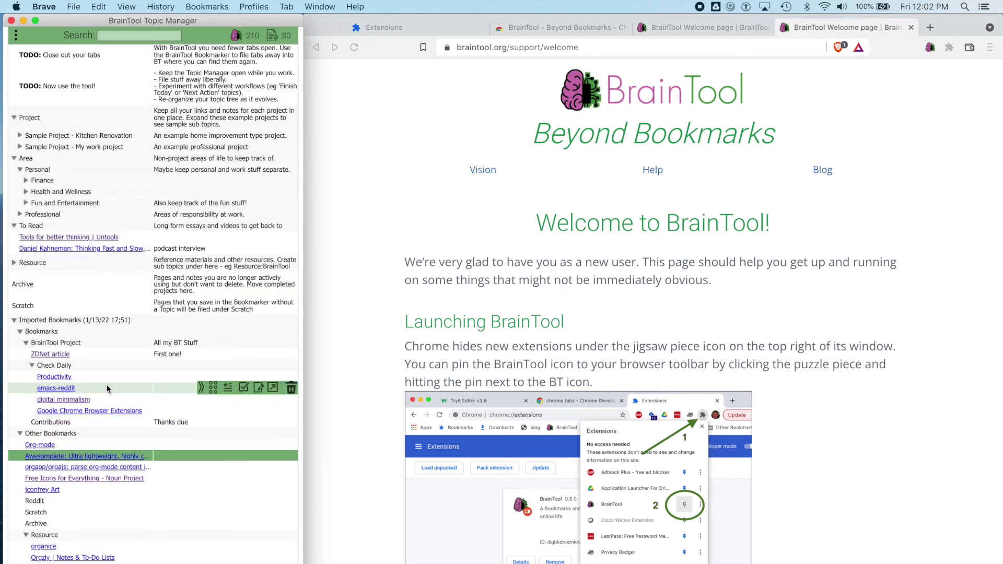
{"action": "key", "text": "alt+Up"}
{"action": "key", "text": "alt+Up"}
{"action": "key", "text": "Down"}
{"action": "key", "text": "Down"}
{"action": "key", "text": "Down"}
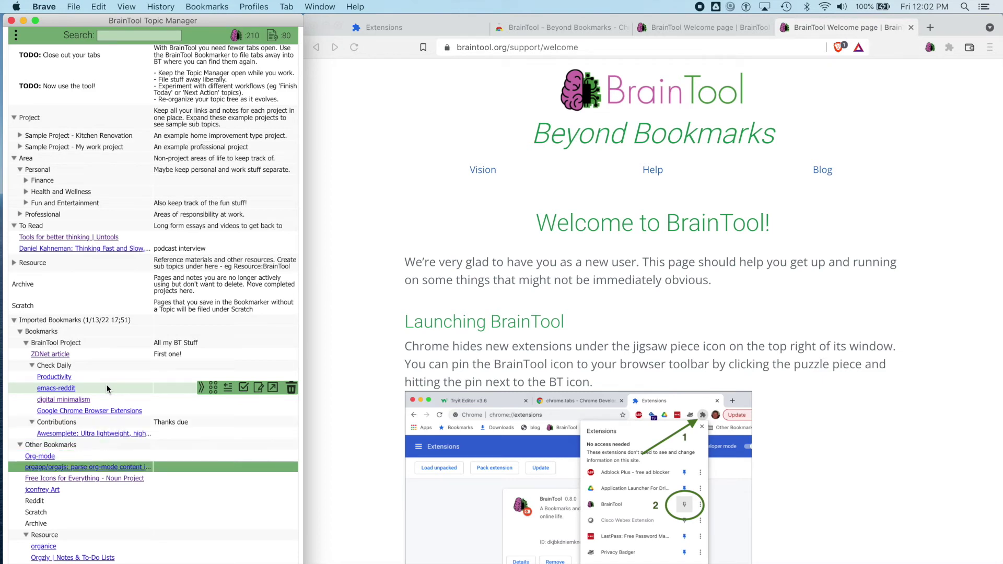
{"action": "key", "text": "alt+Up"}
{"action": "key", "text": "alt+Up"}
{"action": "key", "text": "Down"}
{"action": "key", "text": "Down"}
{"action": "key", "text": "Down"}
{"action": "key", "text": "alt+Up"}
{"action": "key", "text": "alt+Up"}
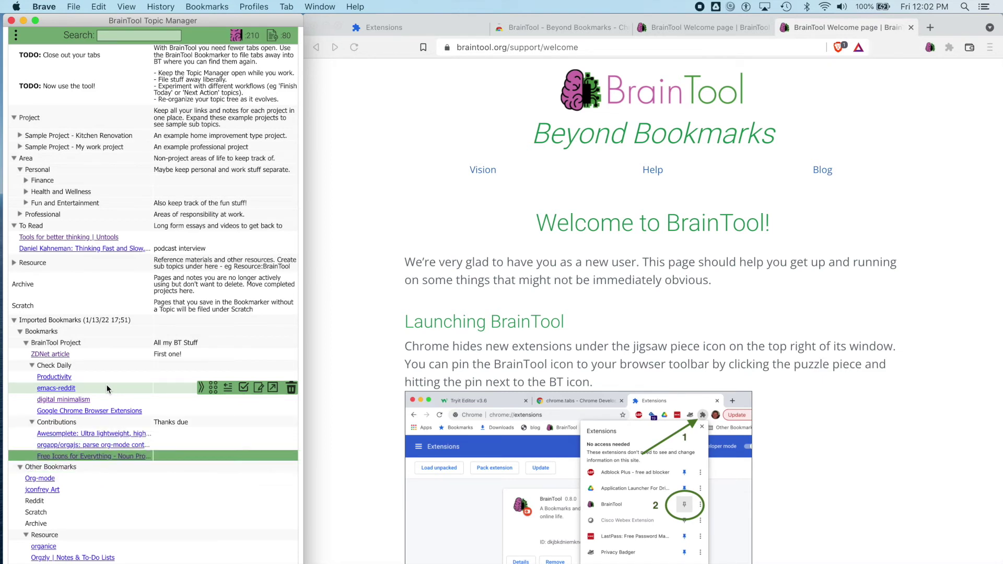
{"action": "key", "text": "Down"}
{"action": "key", "text": "Down"}
{"action": "key", "text": "Down"}
{"action": "key", "text": "alt+Up"}
{"action": "key", "text": "alt+Up"}
{"action": "key", "text": "Down"}
{"action": "key", "text": "Down"}
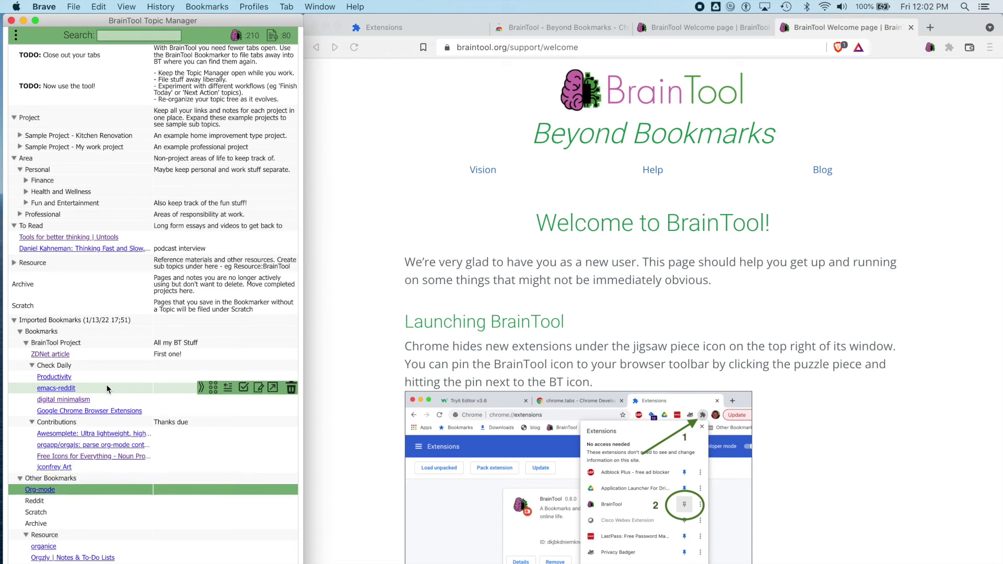
{"action": "key", "text": "alt+Up"}
{"action": "key", "text": "alt+Up"}
{"action": "key", "text": "alt+Up"}
{"action": "key", "text": "alt+Up"}
{"action": "key", "text": "alt+Up"}
{"action": "key", "text": "alt+Up"}
Step: Collapse Check Daily and Contributions, then delete the imported Reddit, Scratch, Resource and Archive folders
{"action": "left_click", "coordinate": [32, 365]}
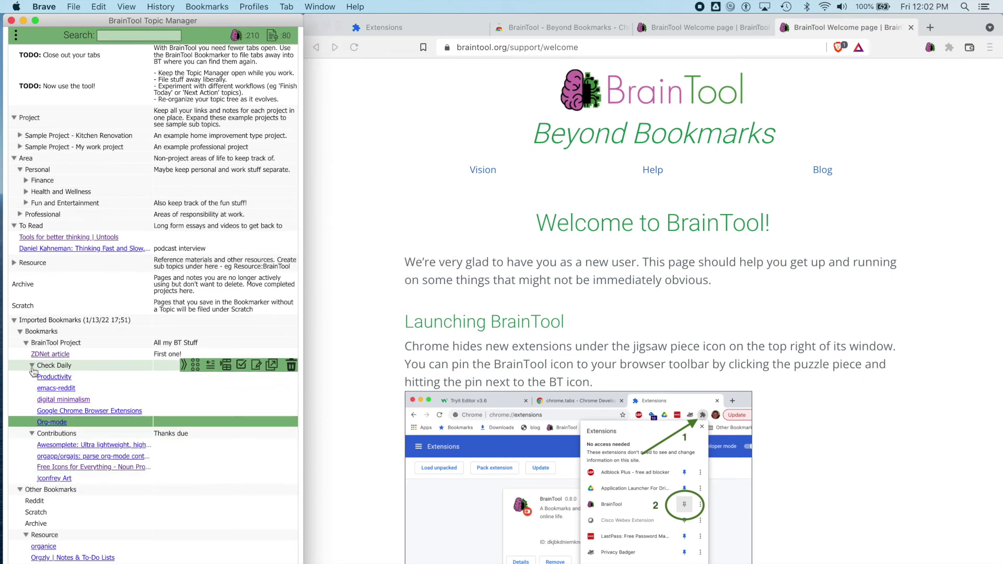
{"action": "left_click", "coordinate": [32, 376]}
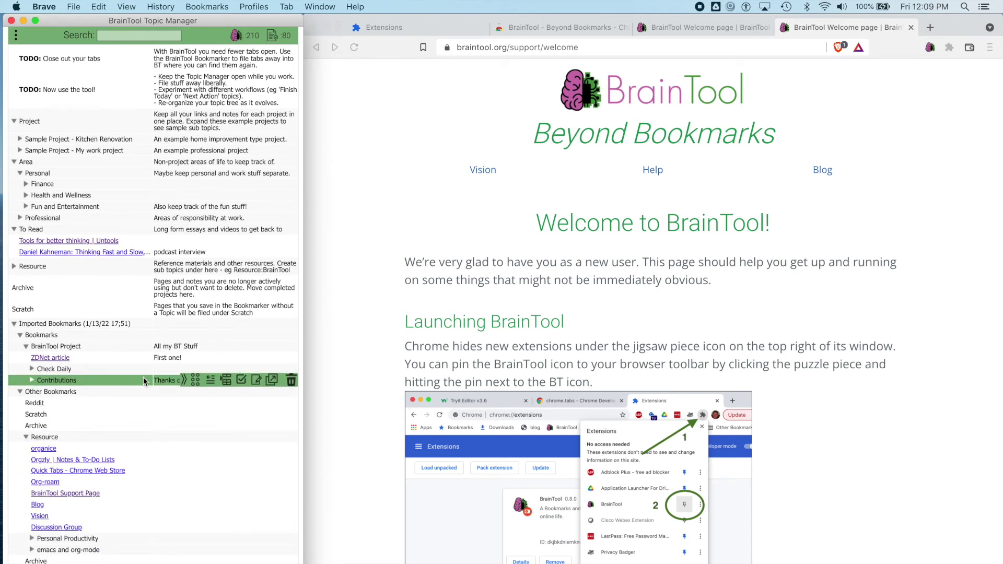
{"action": "left_click", "coordinate": [290, 404]}
{"action": "left_click", "coordinate": [290, 403]}
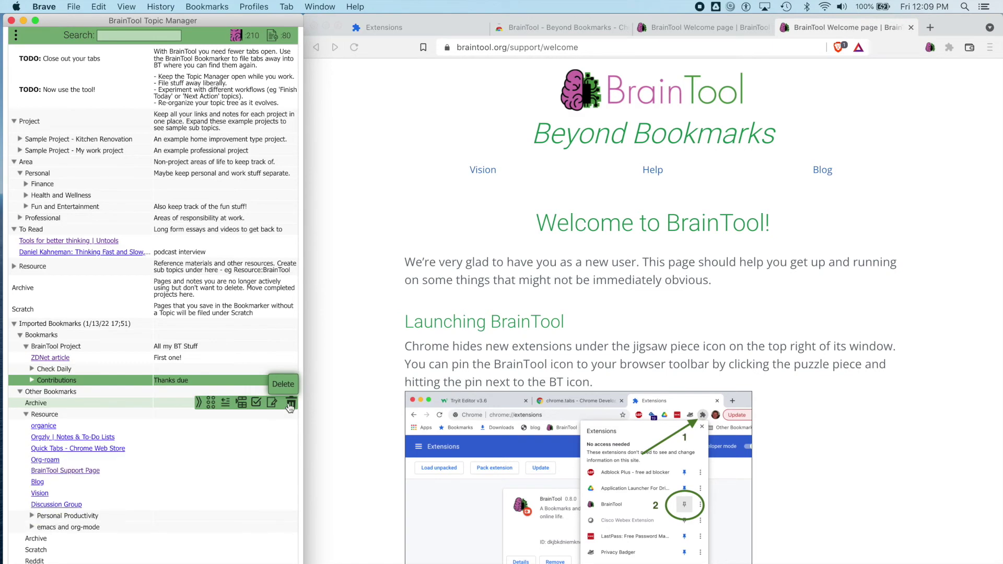
{"action": "left_click", "coordinate": [291, 403]}
{"action": "left_click", "coordinate": [255, 84]}
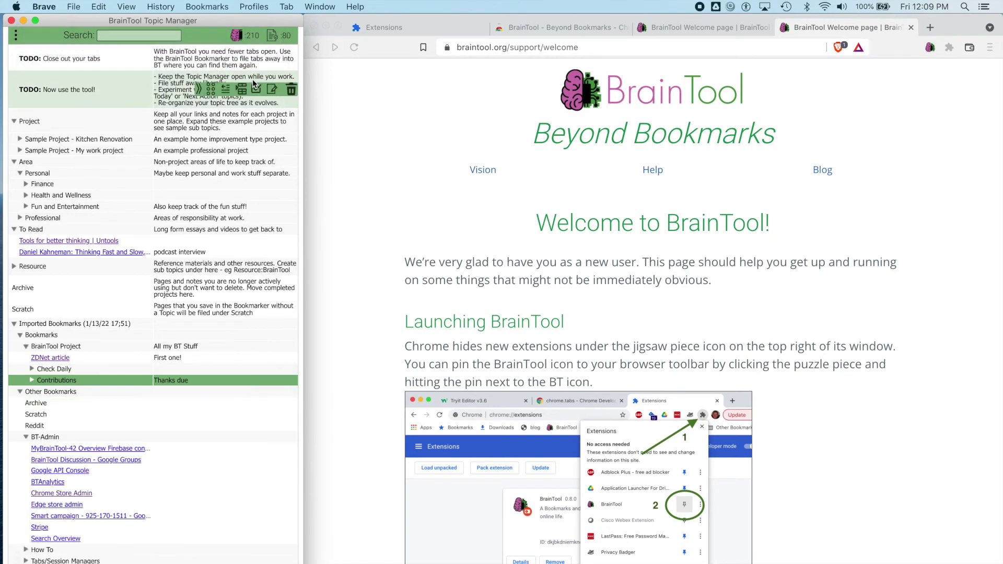
{"action": "left_click", "coordinate": [291, 399]}
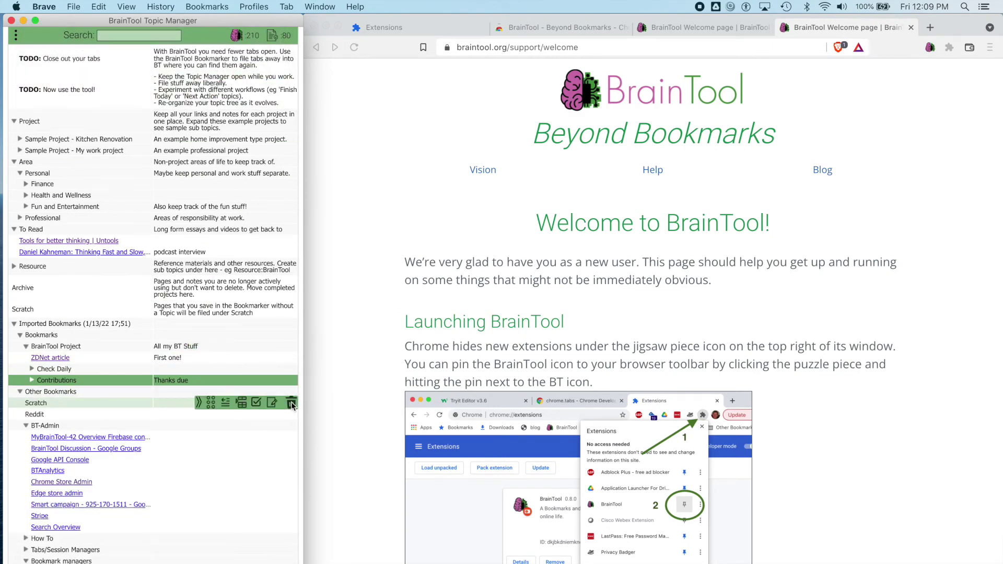
{"action": "left_click", "coordinate": [291, 400]}
{"action": "left_click", "coordinate": [291, 400]}
Step: Move BT-Admin into BrainTool Project and place BrainTool Project under Project
{"action": "left_click_drag", "start_coordinate": [196, 402], "coordinate": [188, 361]}
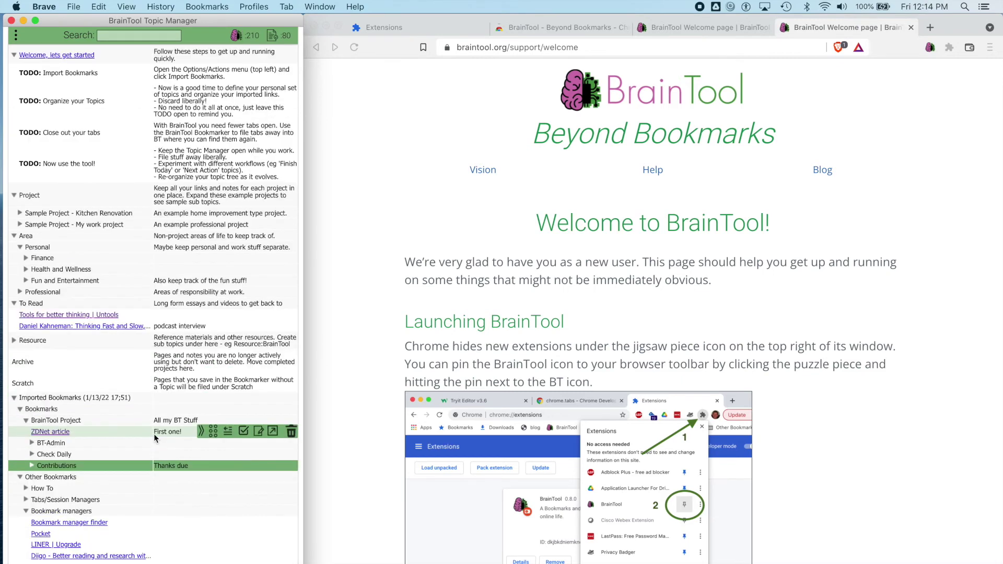
{"action": "mouse_move", "coordinate": [210, 419]}
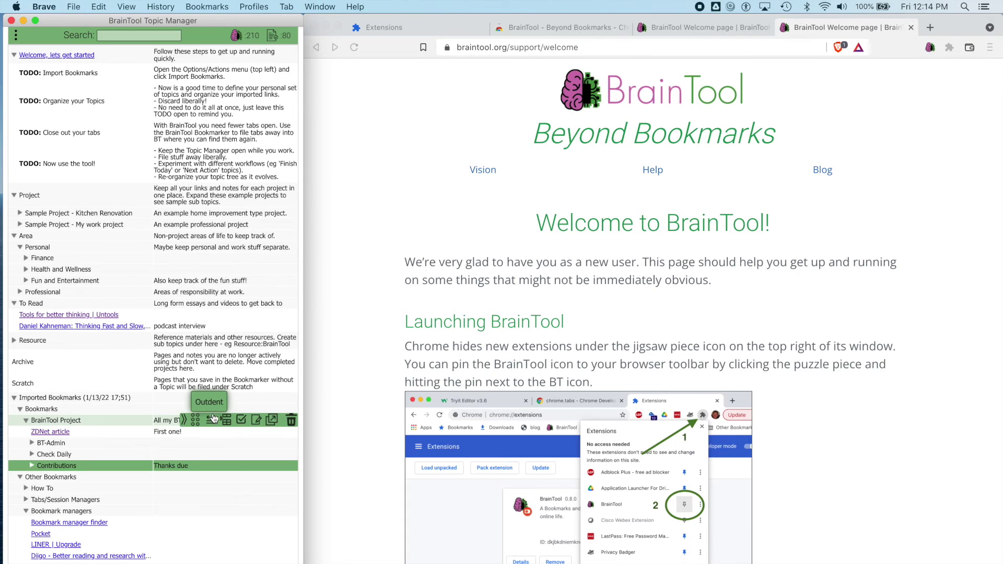
{"action": "left_click_drag", "start_coordinate": [196, 419], "coordinate": [181, 206]}
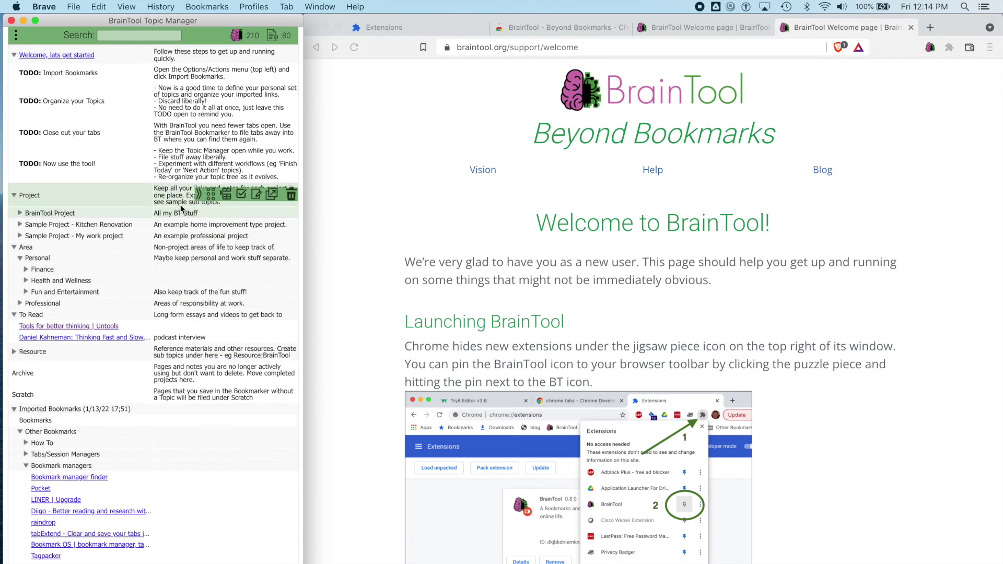
Step: Delete the Kitchen Renovation and My work sample projects
{"action": "mouse_move", "coordinate": [291, 224]}
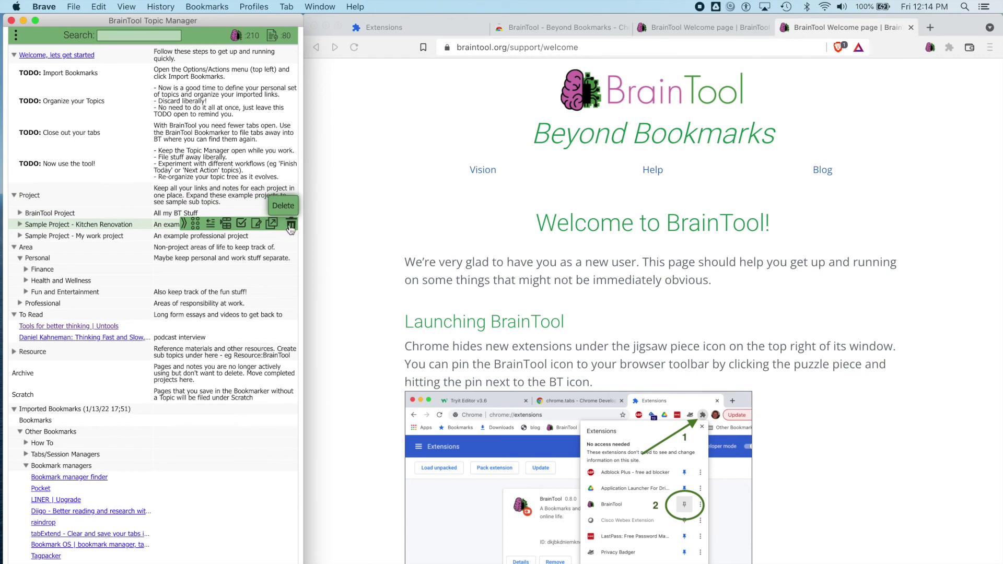
{"action": "left_click", "coordinate": [291, 224]}
{"action": "left_click", "coordinate": [255, 85]}
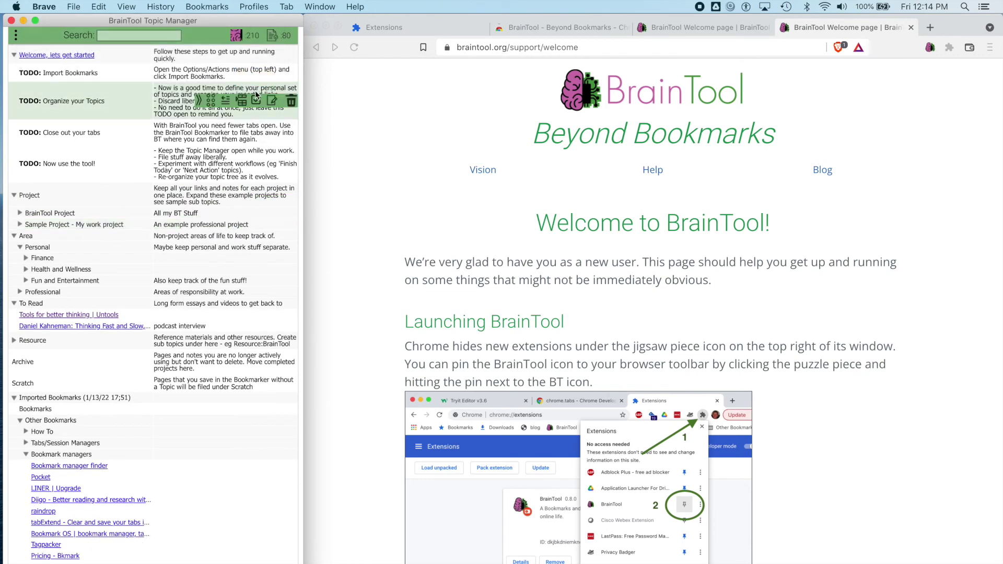
{"action": "left_click", "coordinate": [291, 224]}
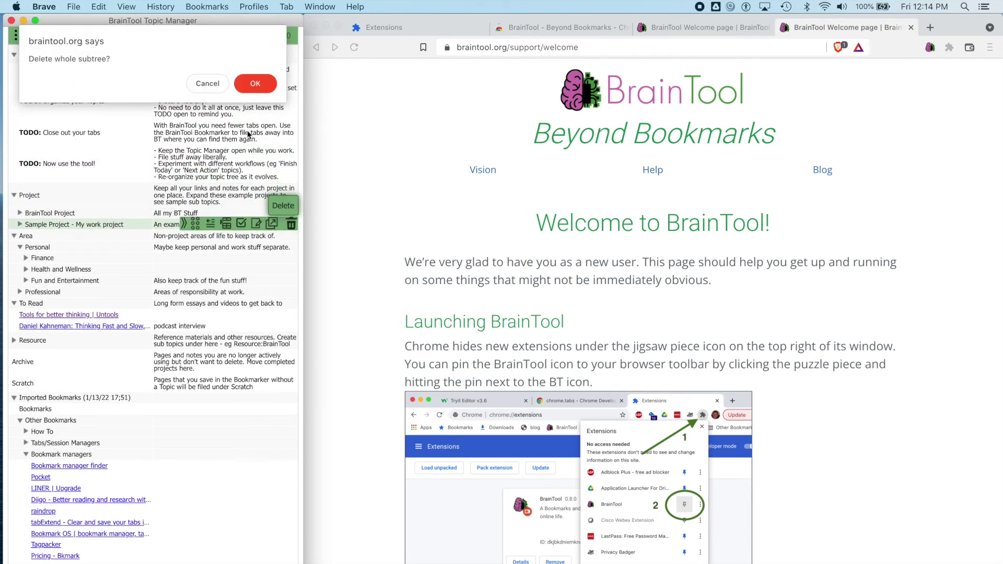
{"action": "left_click", "coordinate": [253, 85]}
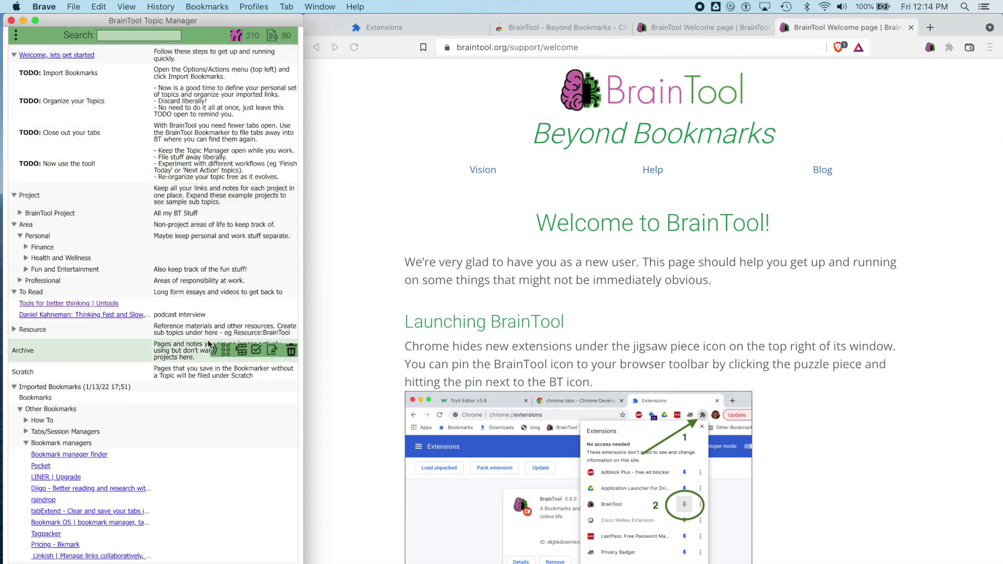
Step: Move How To, Tabs/Session Managers, Bookmark managers and Team Tools under Resource
{"action": "left_click_drag", "start_coordinate": [196, 420], "coordinate": [22, 332]}
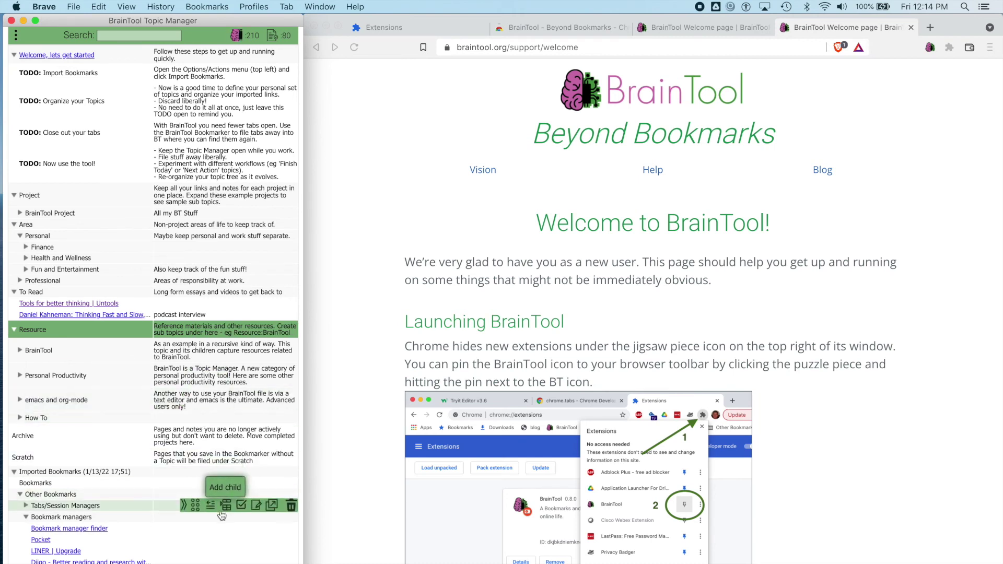
{"action": "left_click_drag", "start_coordinate": [199, 505], "coordinate": [191, 448]}
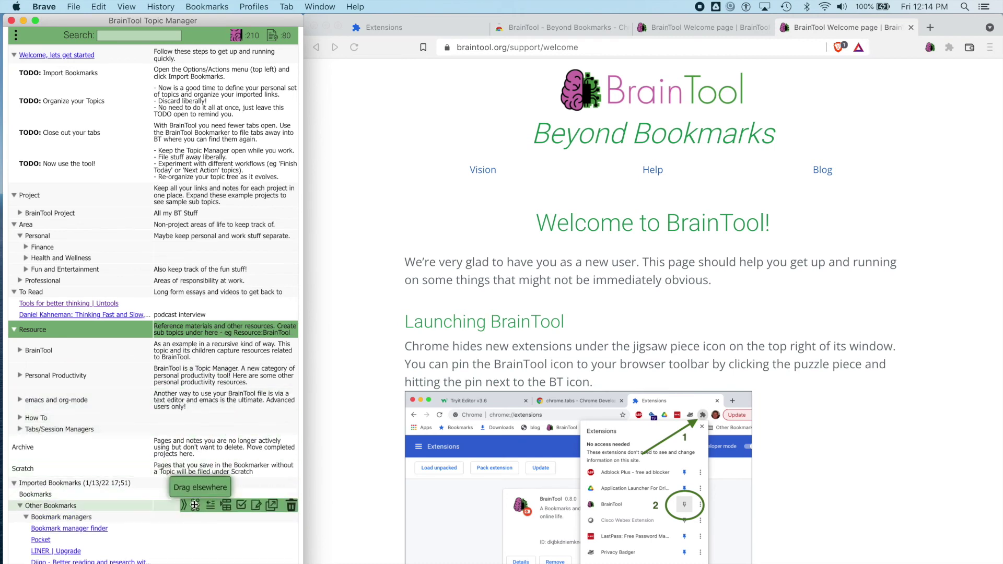
{"action": "left_click_drag", "start_coordinate": [199, 510], "coordinate": [192, 440]}
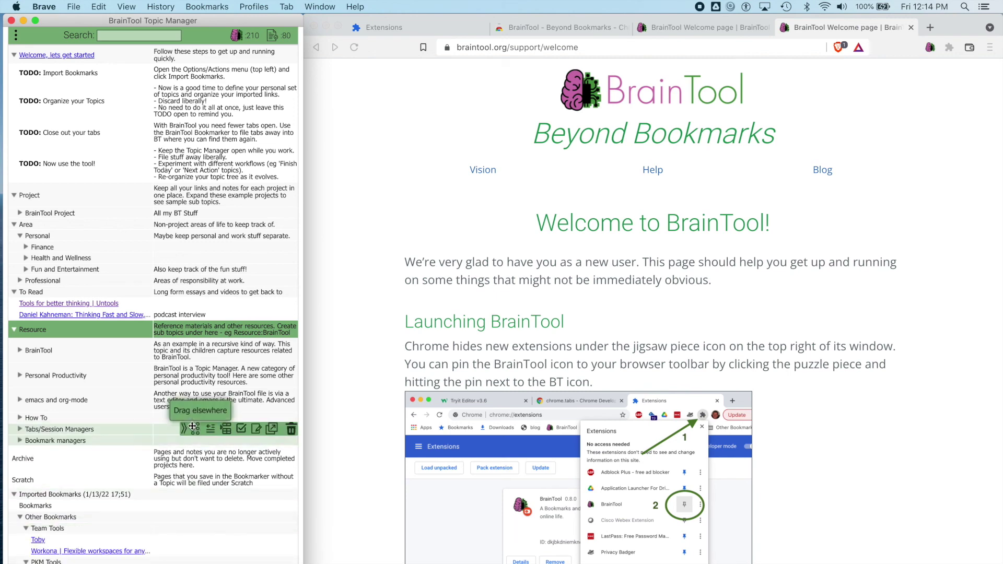
{"action": "left_click_drag", "start_coordinate": [192, 440], "coordinate": [192, 441]}
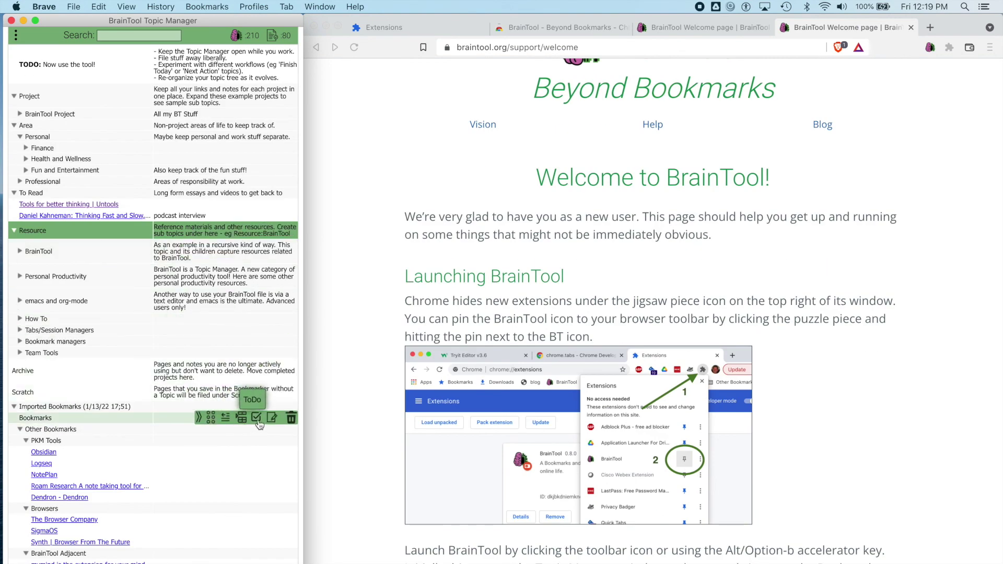
Step: Add the note 'Finish these!' to the imported Other Bookmarks folder and save it
{"action": "left_click", "coordinate": [256, 429]}
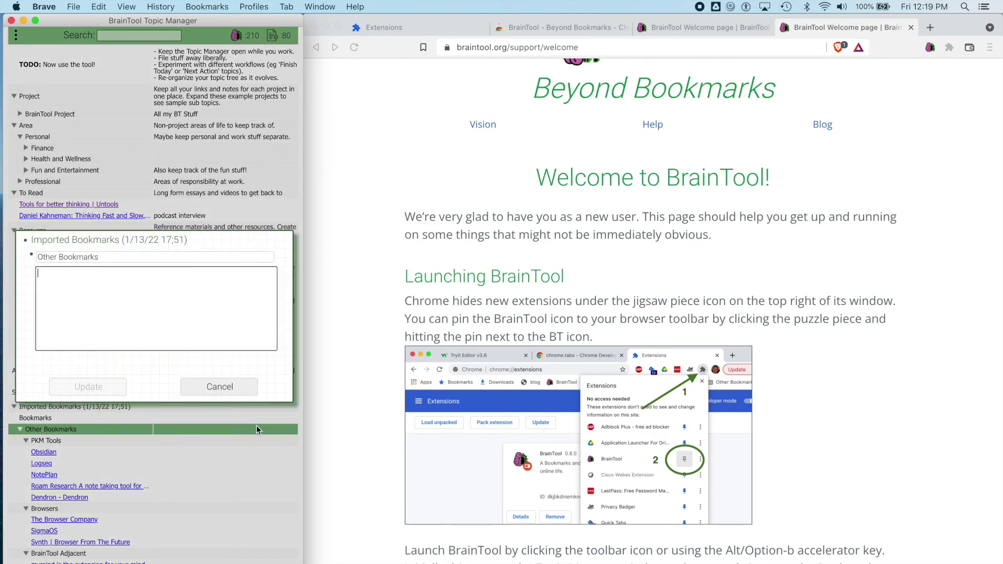
{"action": "type", "text": "Finish these!"}
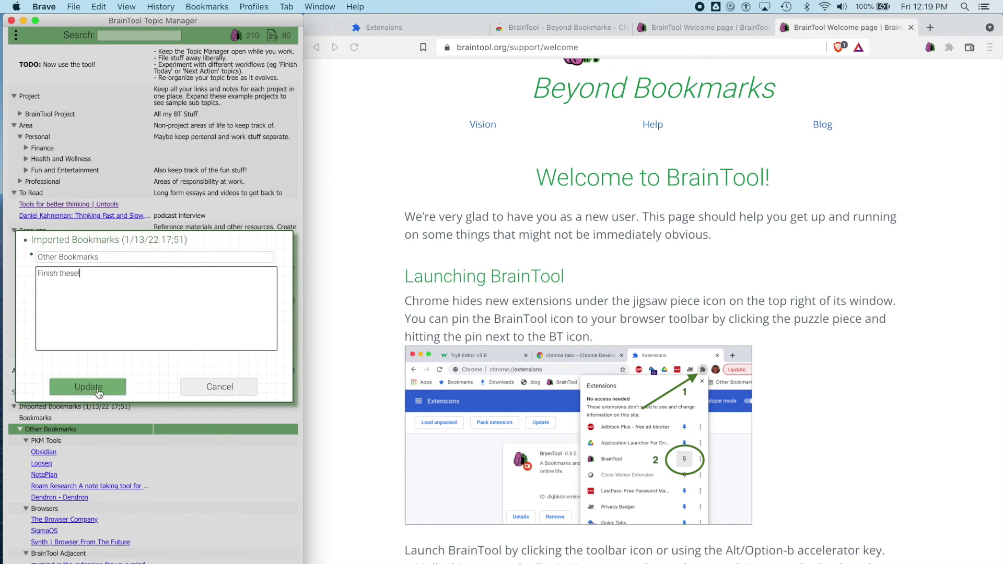
{"action": "left_click", "coordinate": [97, 387]}
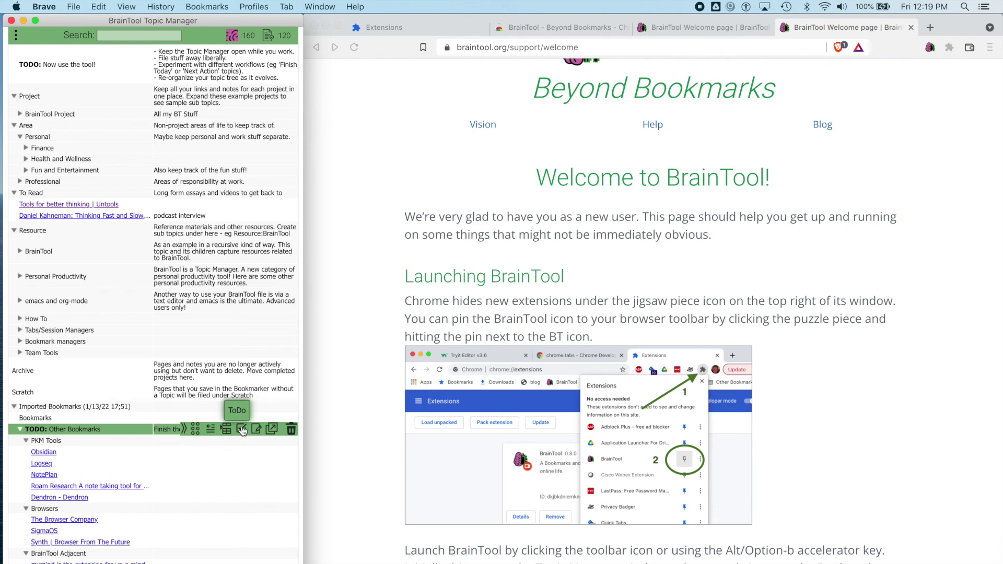
{"action": "scroll", "coordinate": [220, 209], "scroll_direction": "up", "scroll_amount": 4}
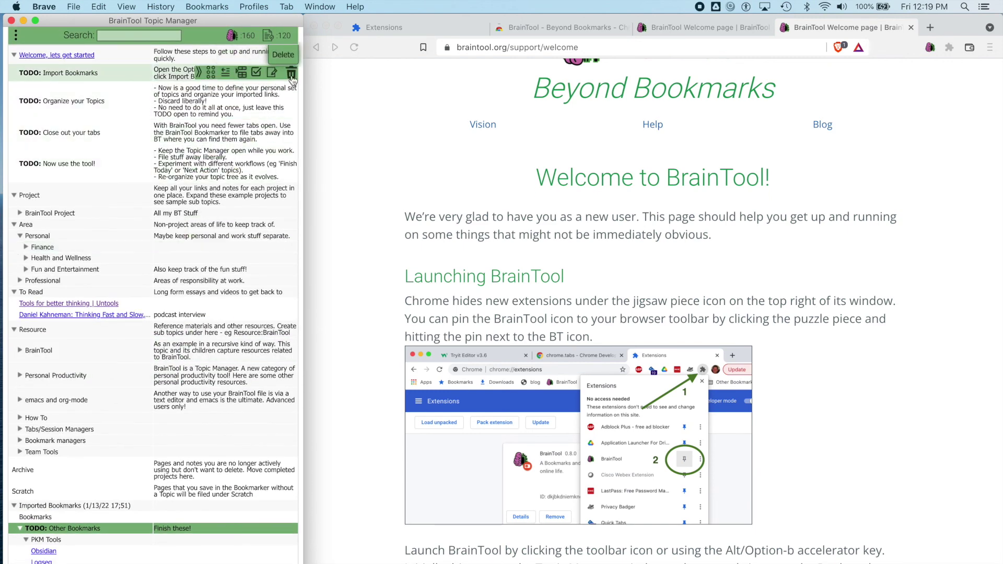
Step: Delete the Import Bookmarks and Organize your Topics todos, then the entire Welcome topic
{"action": "left_click", "coordinate": [291, 76]}
{"action": "left_click", "coordinate": [291, 81]}
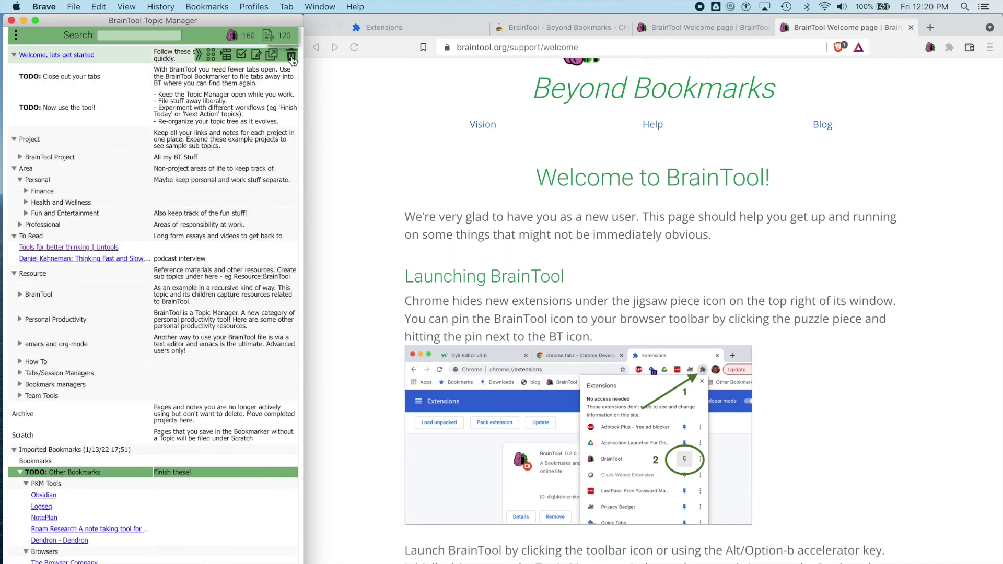
{"action": "left_click", "coordinate": [291, 56]}
{"action": "left_click", "coordinate": [255, 80]}
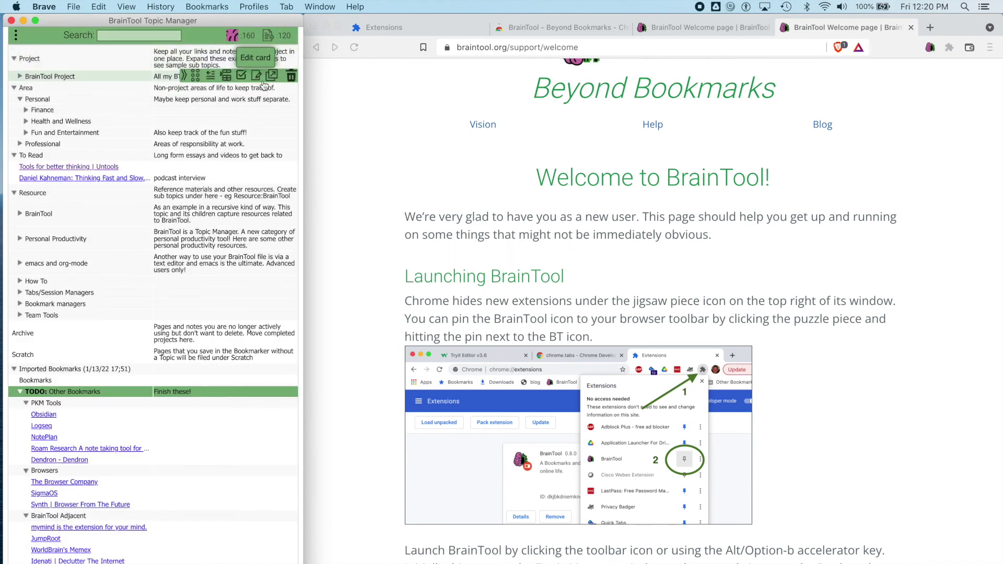